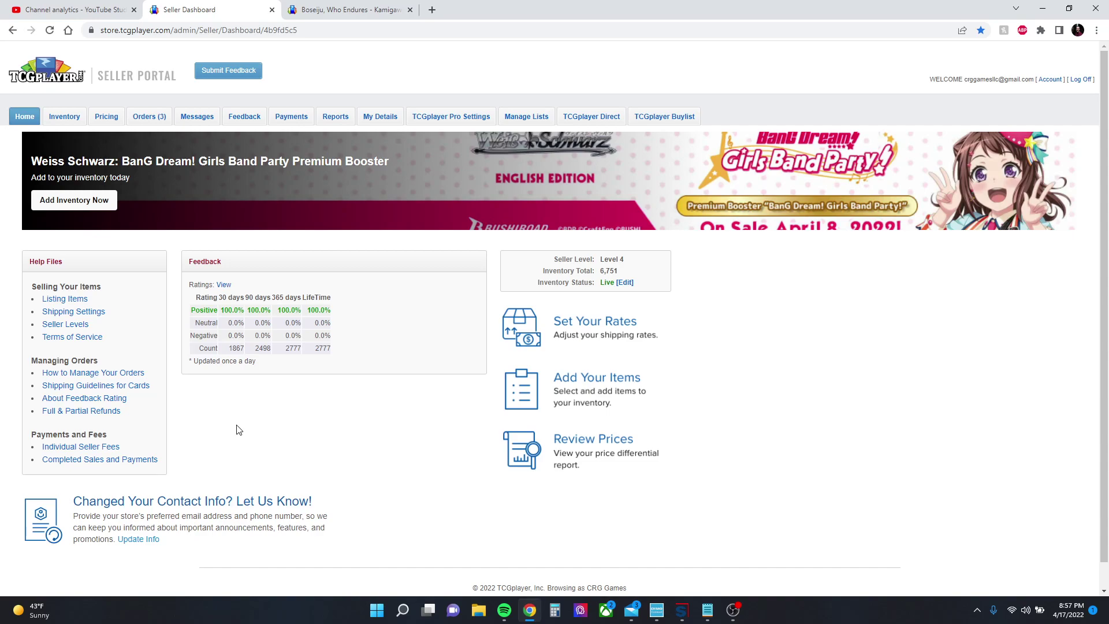
- From the pricing management page, start a new rule applying to My Selling Prices
{"action": "left_click", "coordinate": [103, 117]}
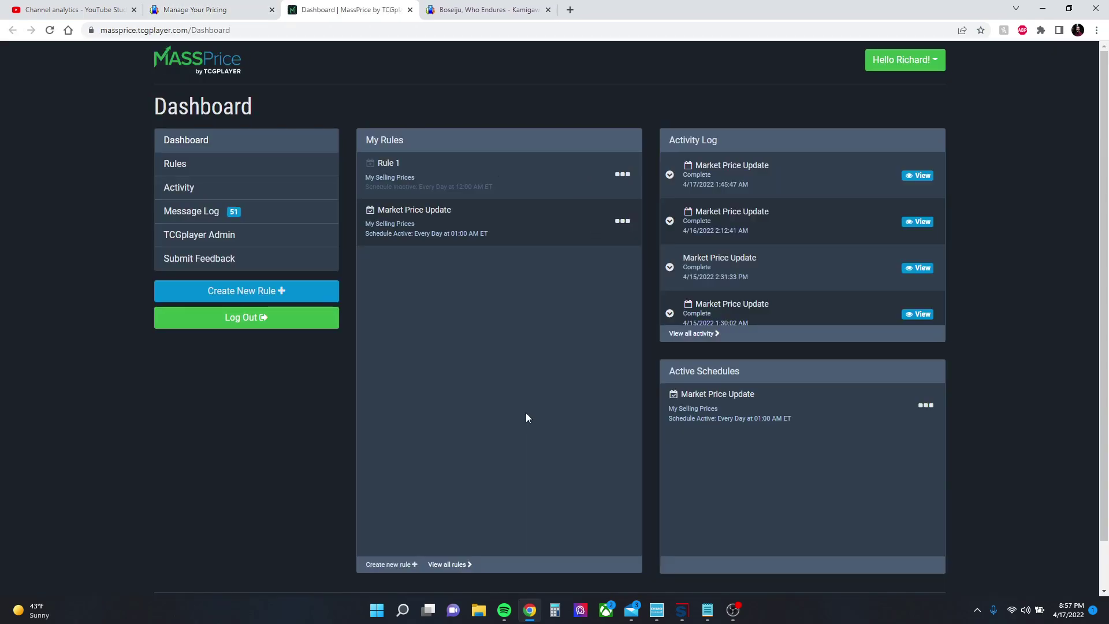
{"action": "left_click", "coordinate": [305, 291]}
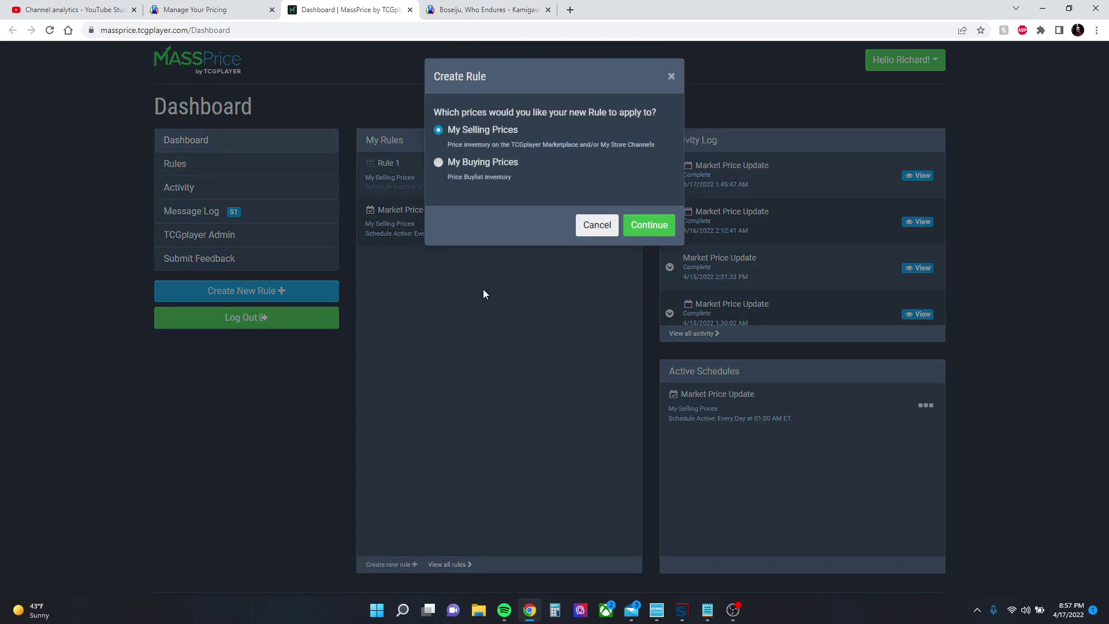
{"action": "left_click", "coordinate": [649, 225]}
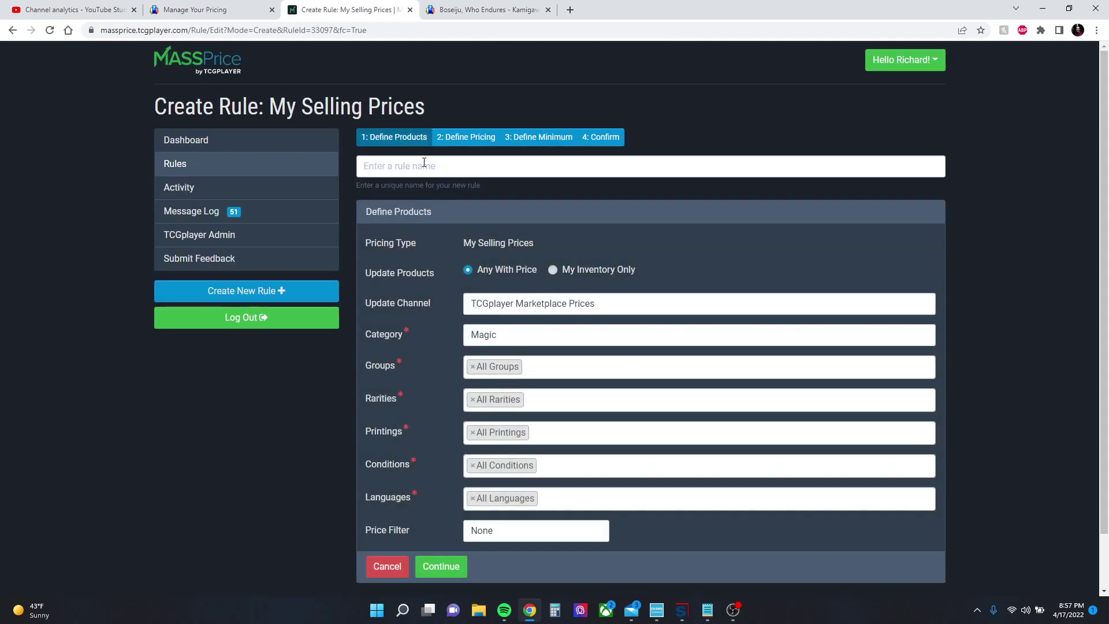
- Name the rule 'Rule 2', restrict it to My Inventory Only, with TCGplayer Marketplace Prices channel
{"action": "left_click", "coordinate": [421, 164]}
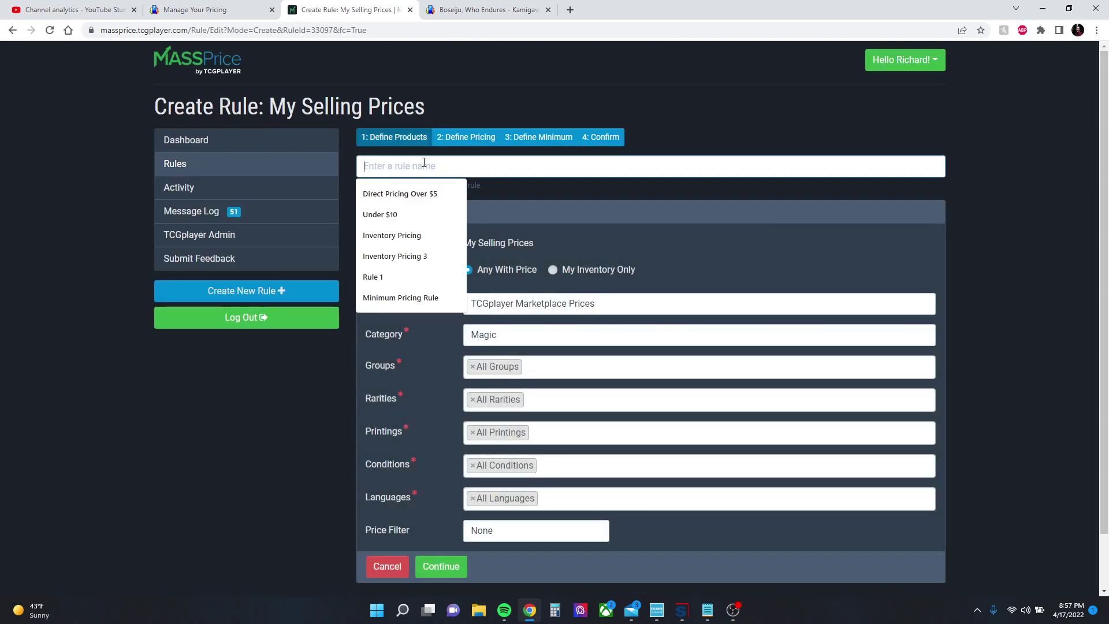
{"action": "type", "text": "Rule"}
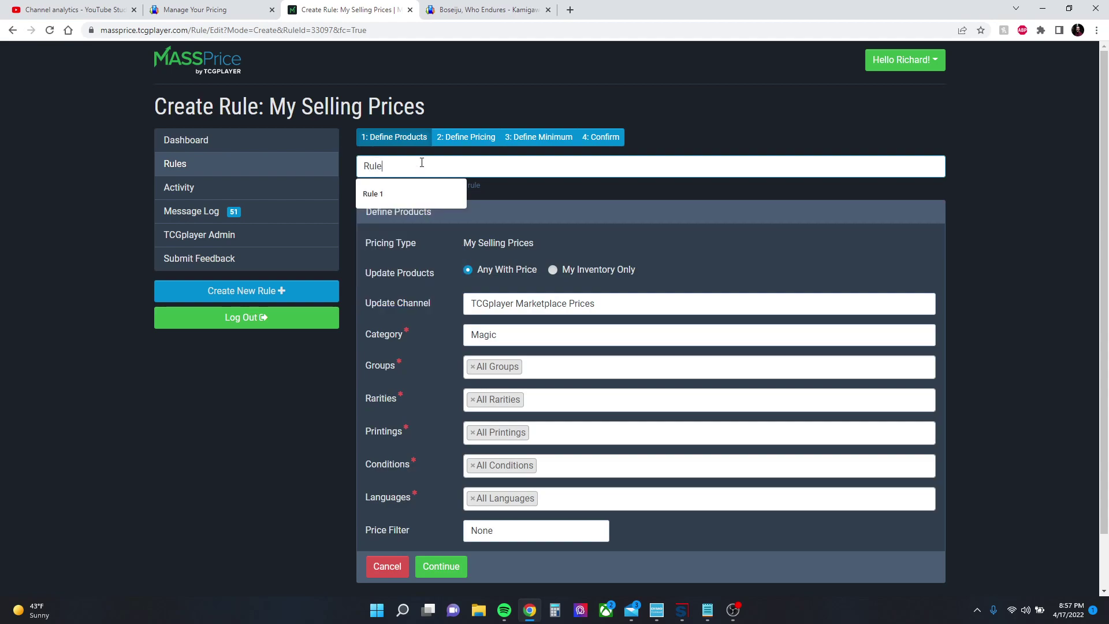
{"action": "type", "text": " 2"}
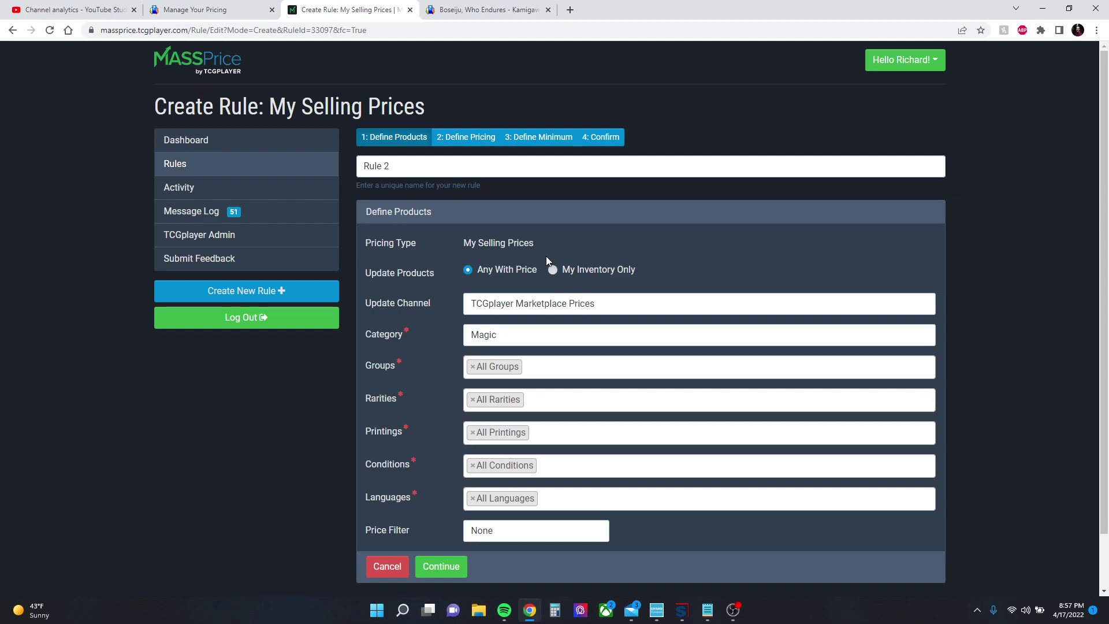
{"action": "left_click", "coordinate": [569, 269]}
{"action": "left_click", "coordinate": [603, 305]}
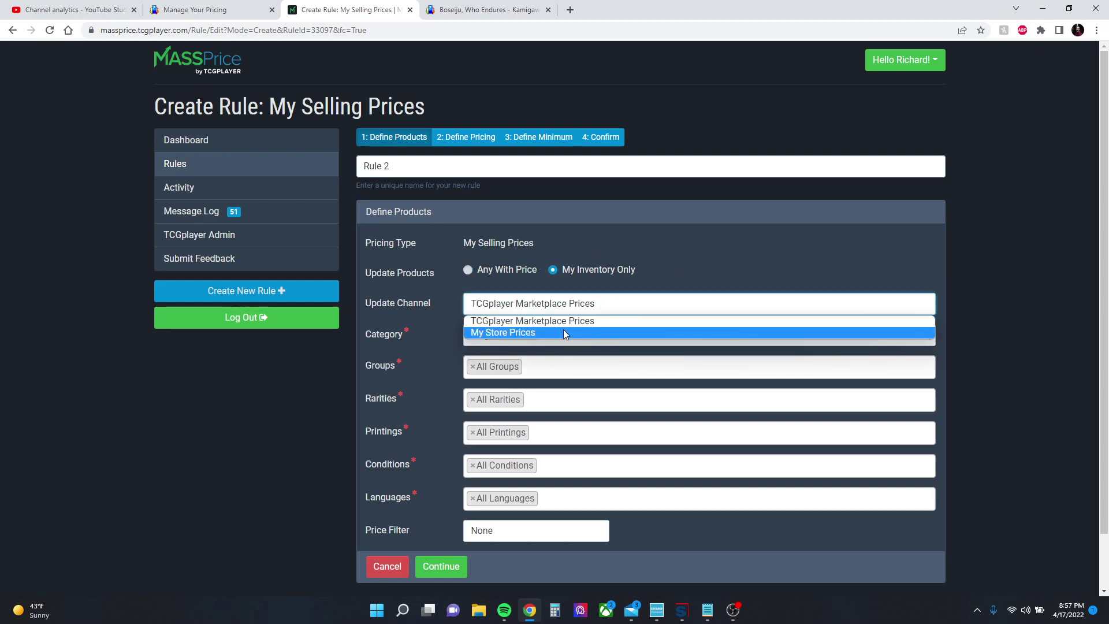
{"action": "left_click", "coordinate": [511, 334]}
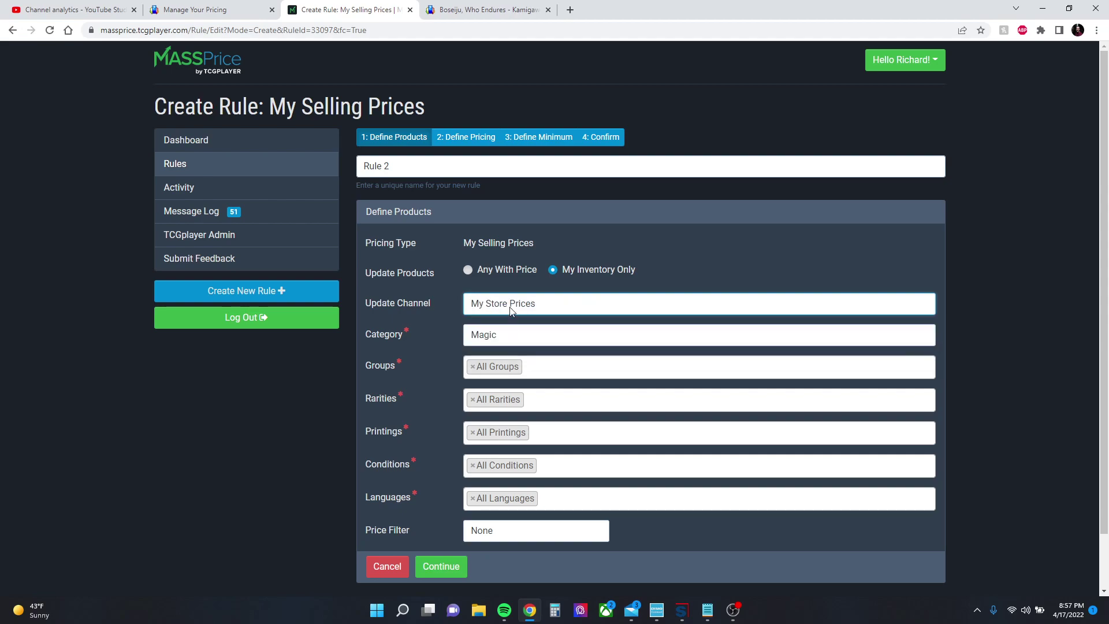
{"action": "left_click", "coordinate": [521, 304]}
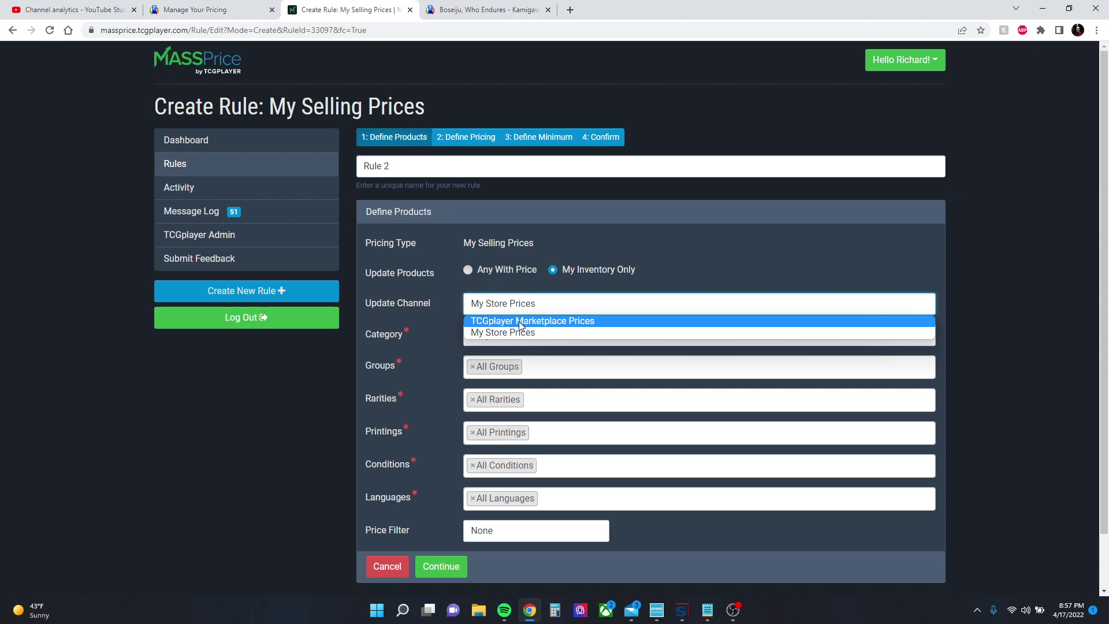
{"action": "left_click", "coordinate": [519, 321]}
- Check the Groups list and leave it on All Groups
{"action": "scroll", "coordinate": [446, 341], "scroll_direction": "down", "scroll_amount": 1}
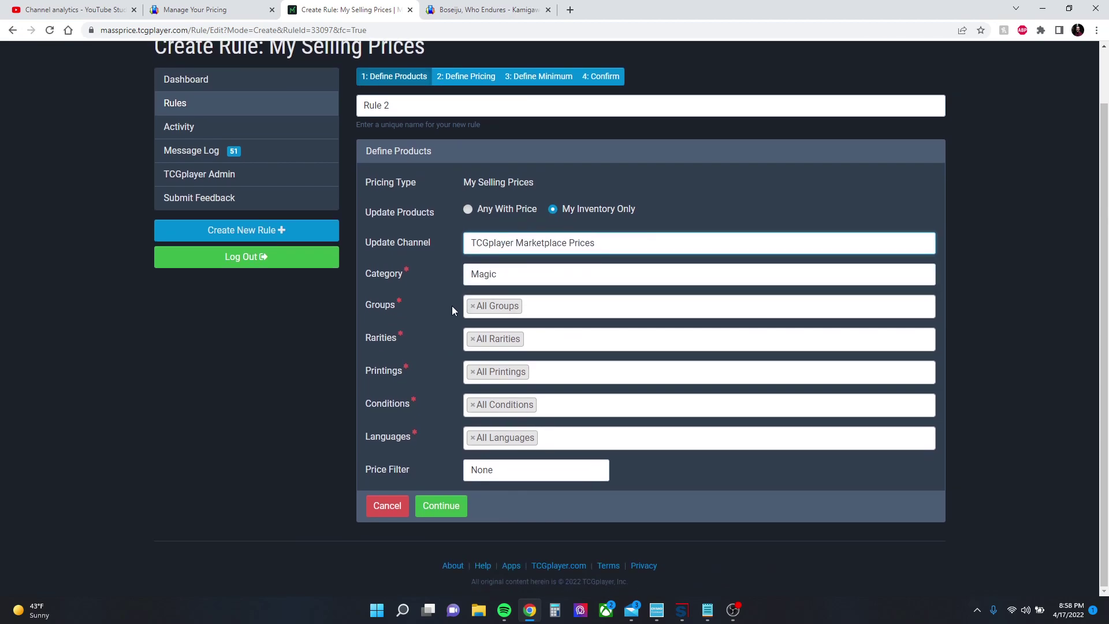
{"action": "left_click", "coordinate": [541, 306]}
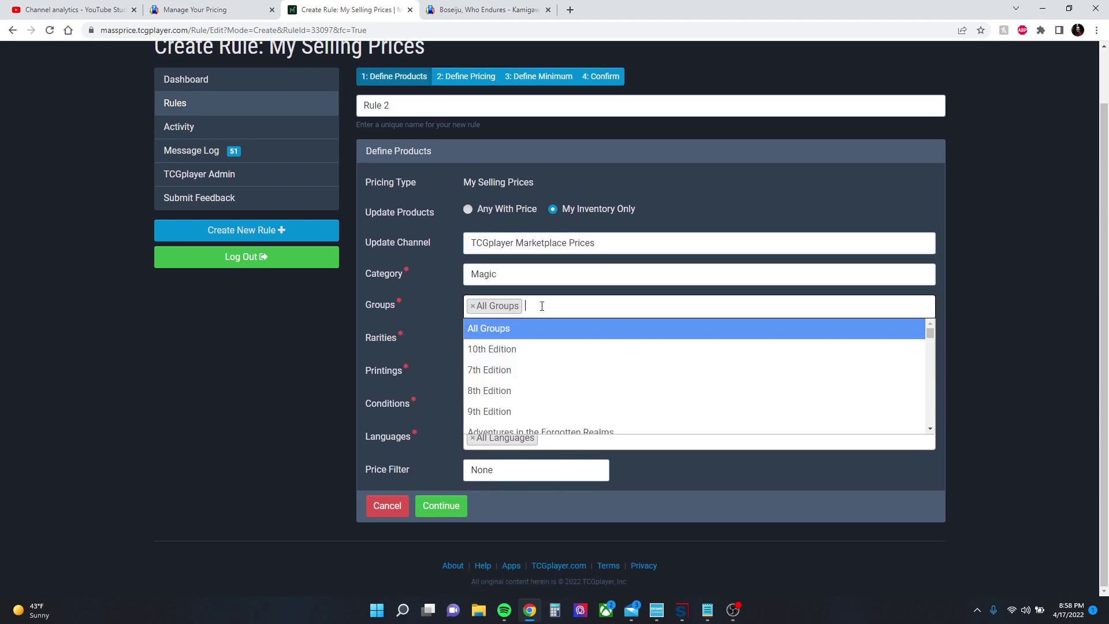
{"action": "scroll", "coordinate": [527, 395], "scroll_direction": "down", "scroll_amount": 10}
{"action": "scroll", "coordinate": [528, 392], "scroll_direction": "down", "scroll_amount": 5}
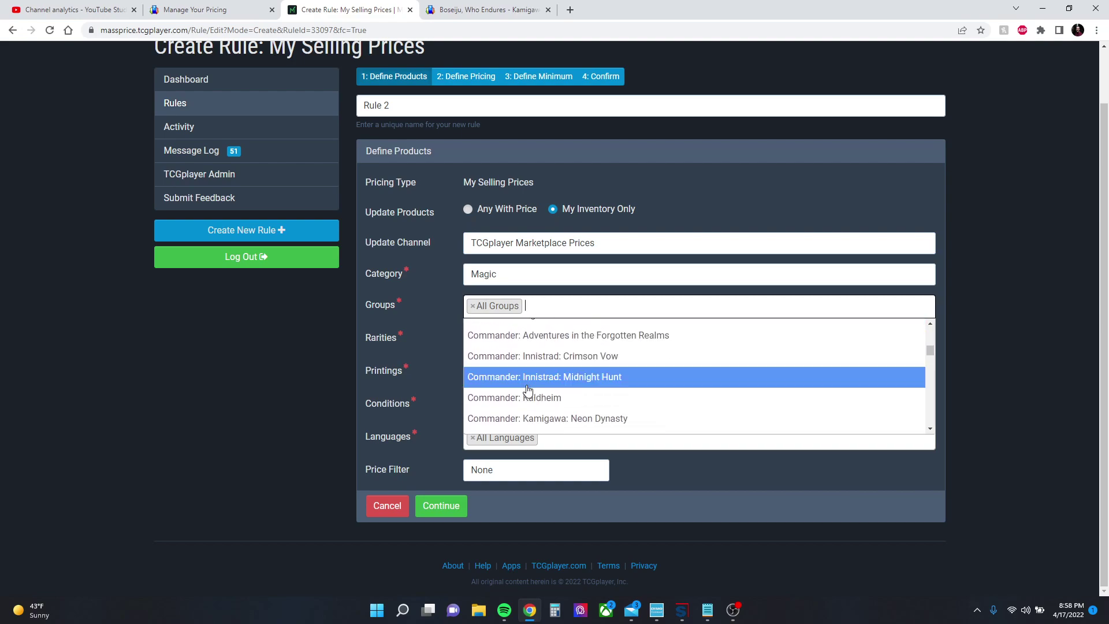
{"action": "left_click", "coordinate": [449, 303]}
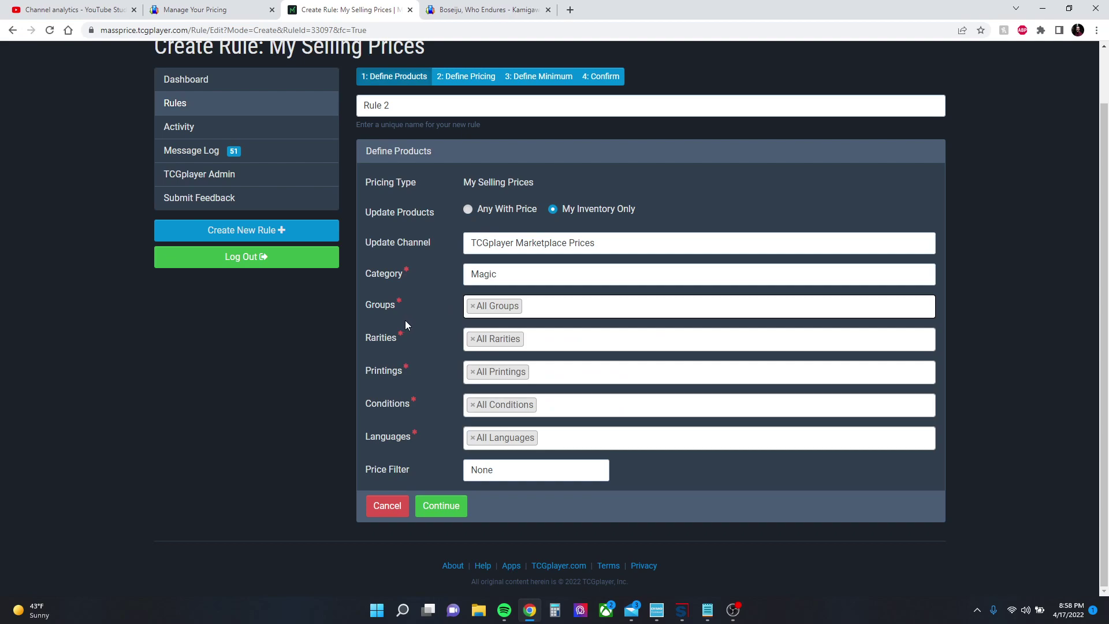
- Try a Less than 20 price filter, then reset Price Filter to None and continue
{"action": "left_click", "coordinate": [494, 480]}
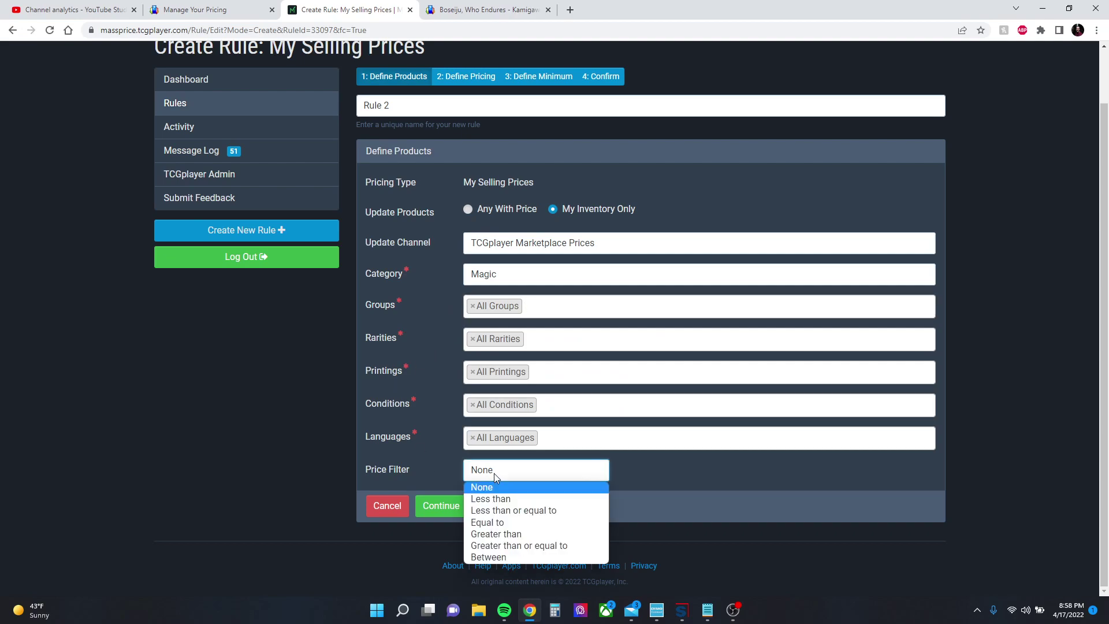
{"action": "left_click", "coordinate": [503, 499]}
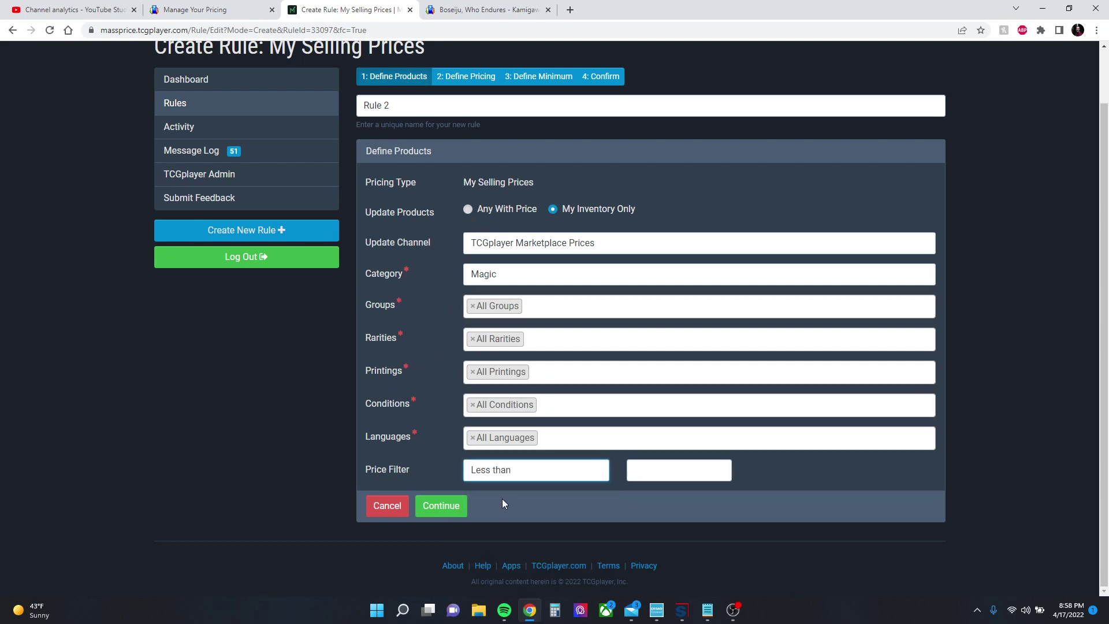
{"action": "left_click", "coordinate": [689, 469]}
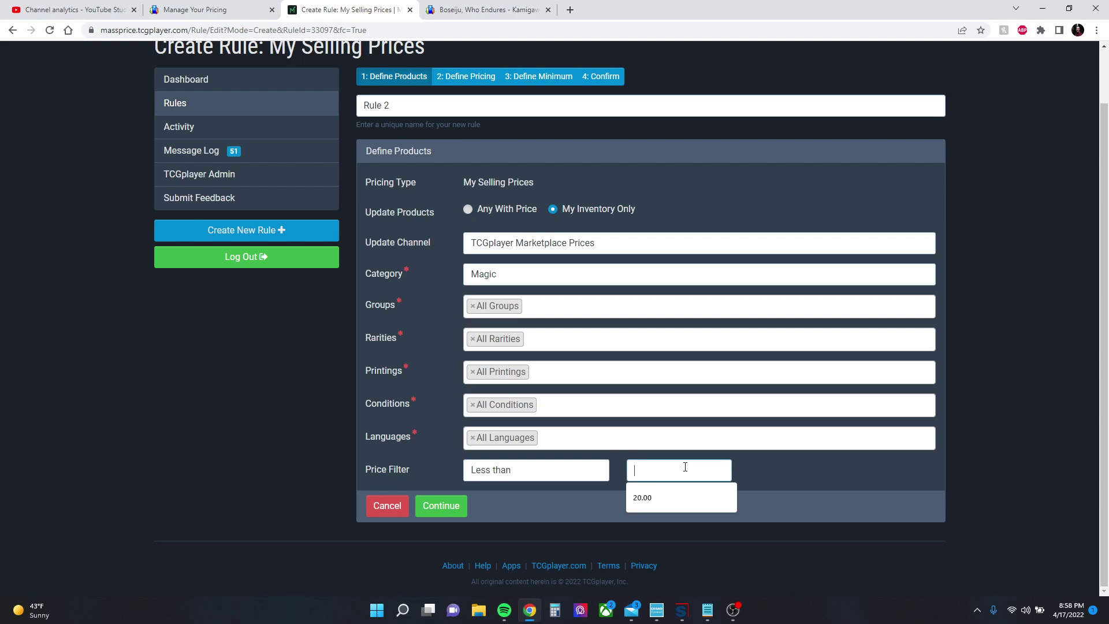
{"action": "type", "text": "20"}
{"action": "left_click", "coordinate": [779, 490]}
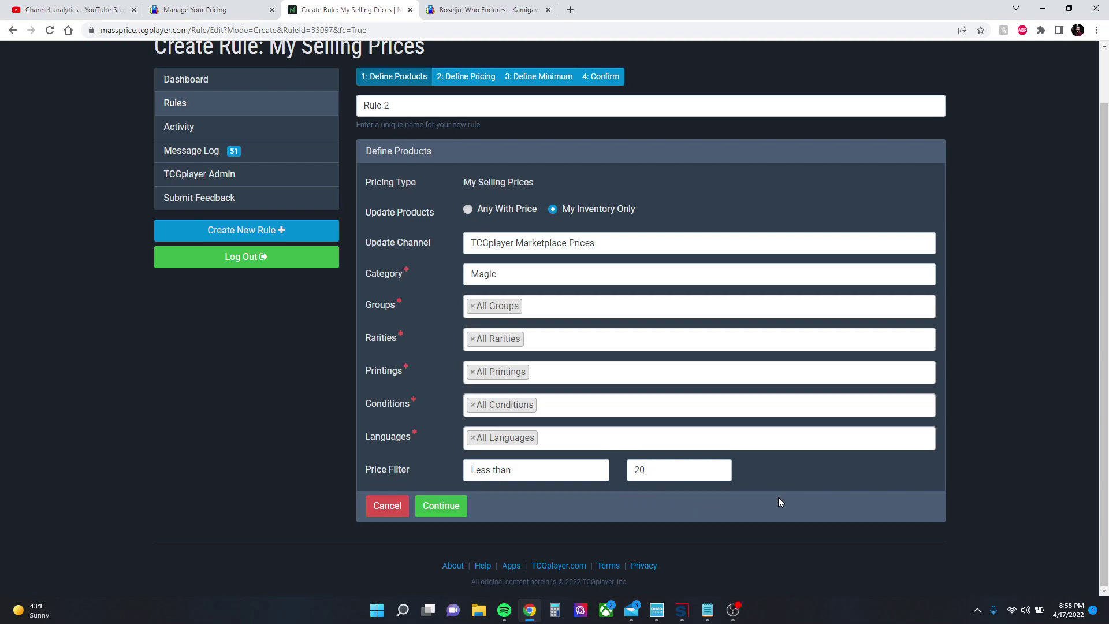
{"action": "left_click", "coordinate": [592, 470]}
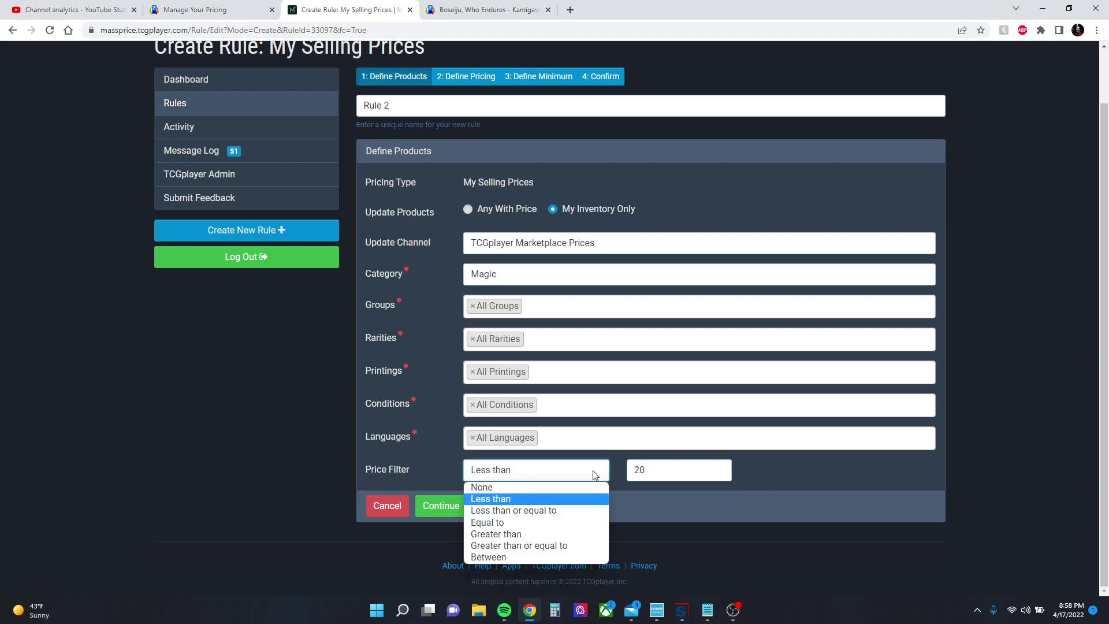
{"action": "left_click", "coordinate": [543, 534]}
{"action": "left_click", "coordinate": [542, 478]}
{"action": "left_click", "coordinate": [494, 486]}
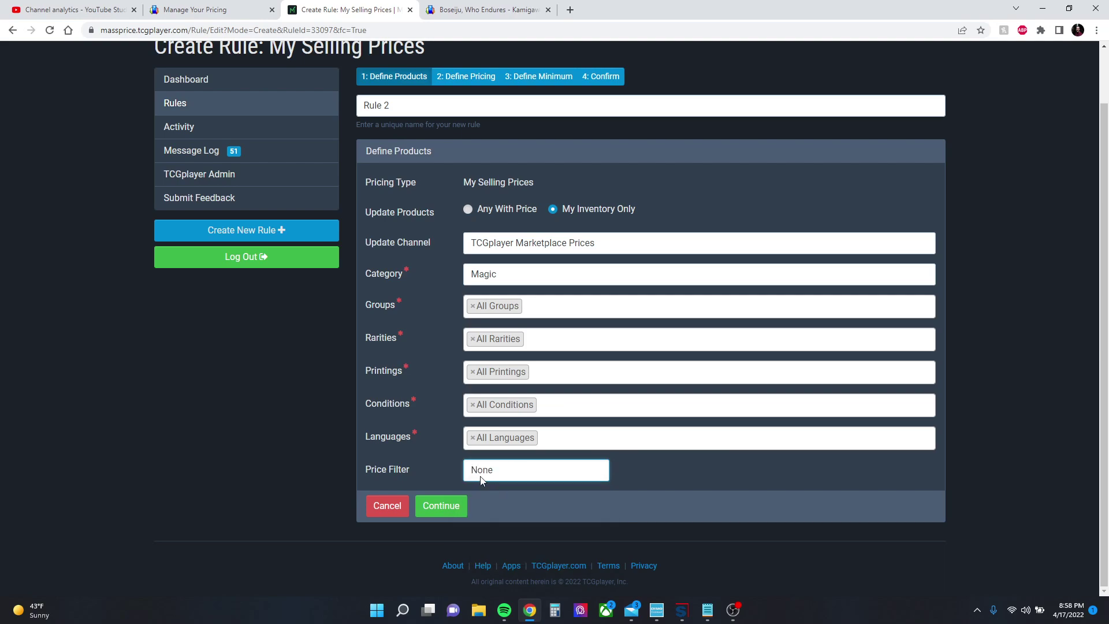
{"action": "left_click", "coordinate": [456, 511]}
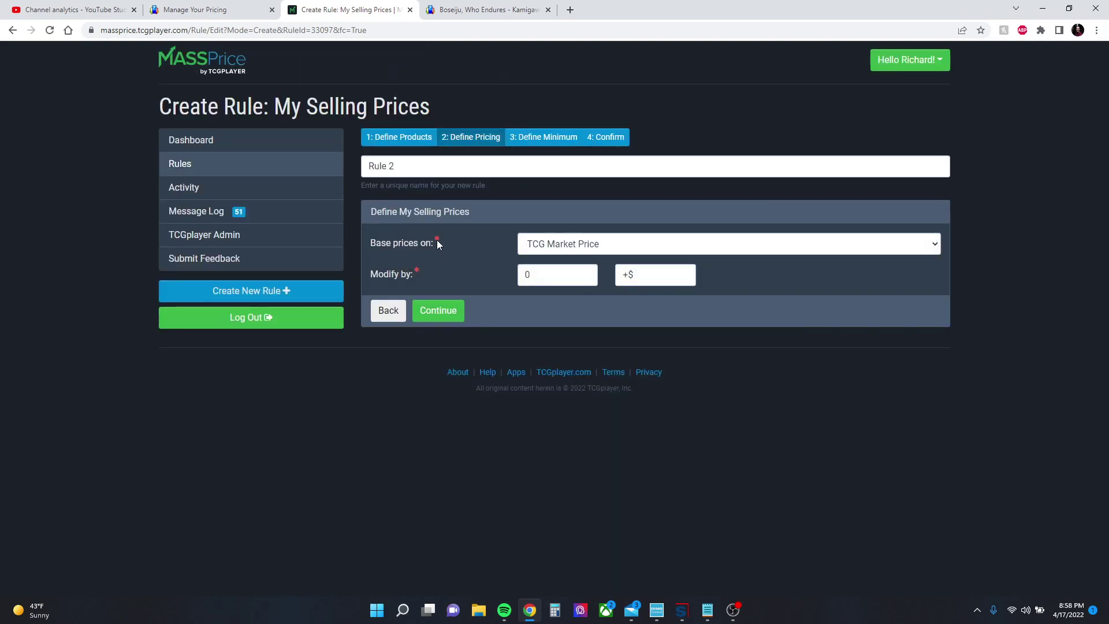
- Base prices on the Average Of TCG Market Price and TCG Direct Low, modified by 0 +$
{"action": "left_click", "coordinate": [585, 247]}
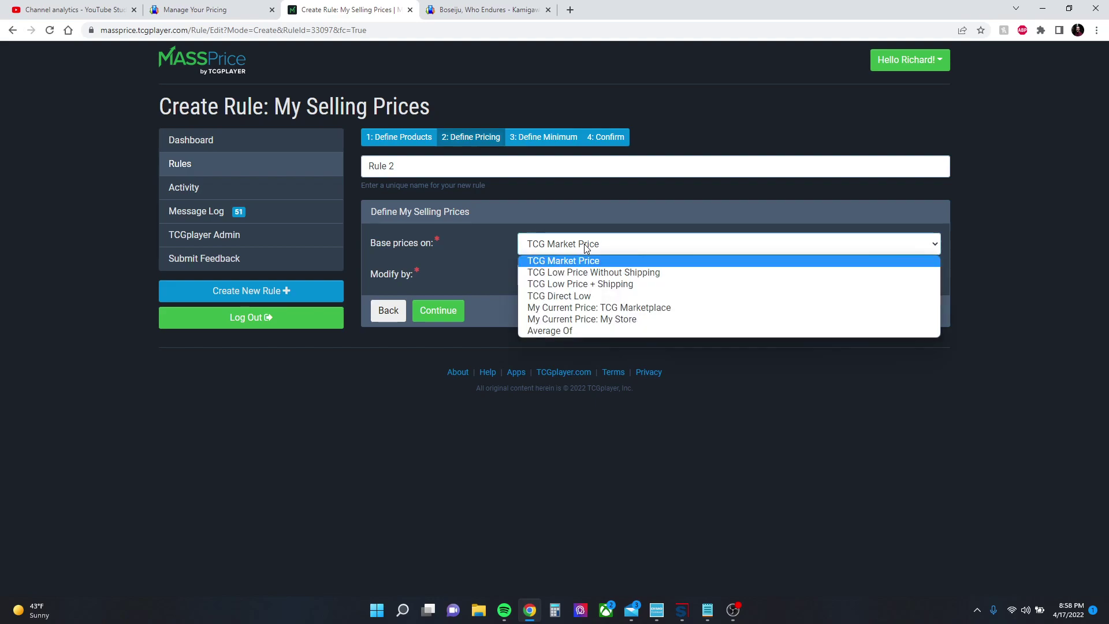
{"action": "left_click", "coordinate": [567, 330]}
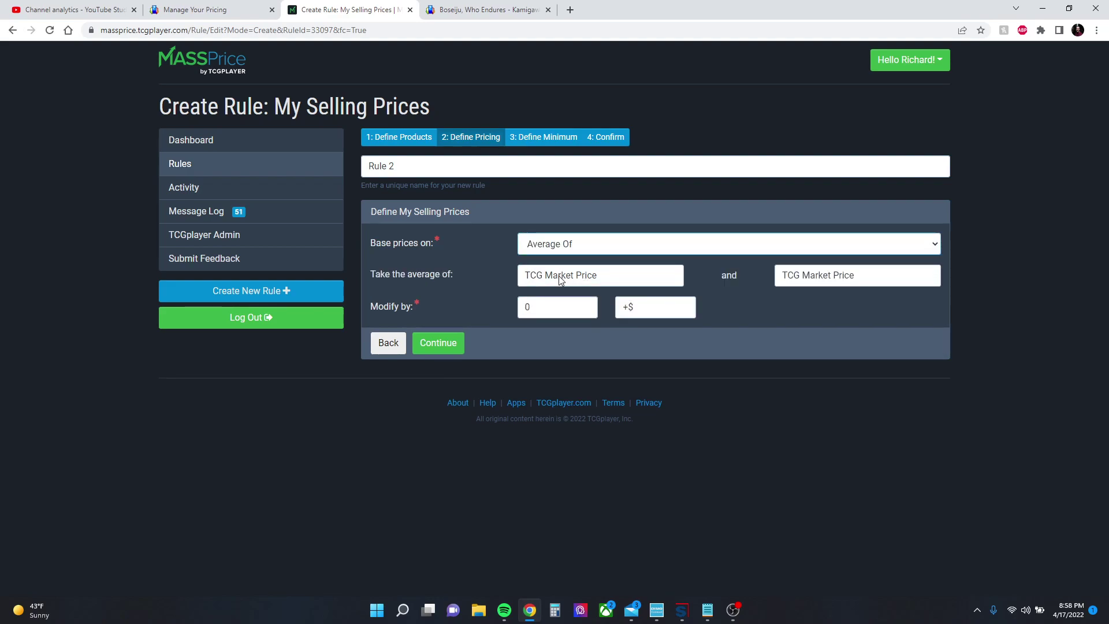
{"action": "left_click", "coordinate": [560, 280]}
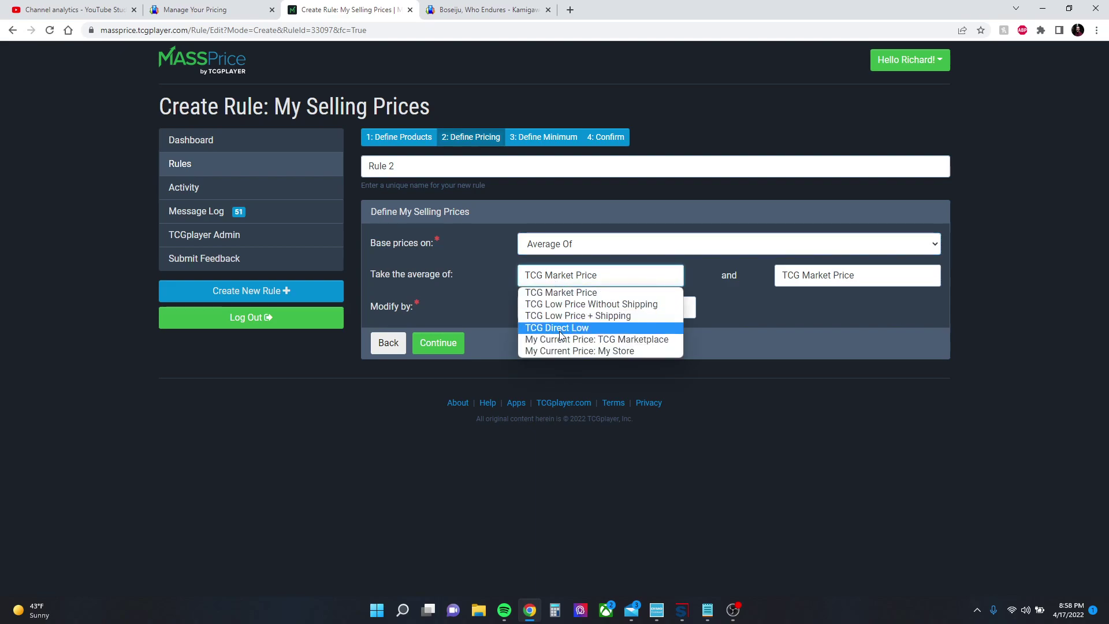
{"action": "left_click", "coordinate": [569, 293]}
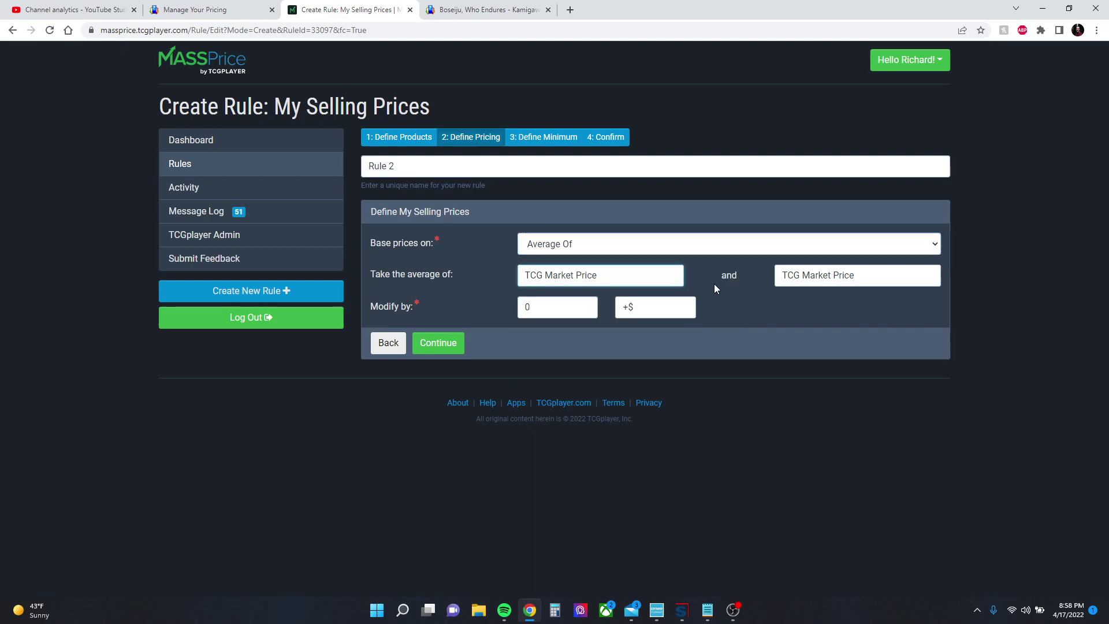
{"action": "left_click", "coordinate": [848, 277]}
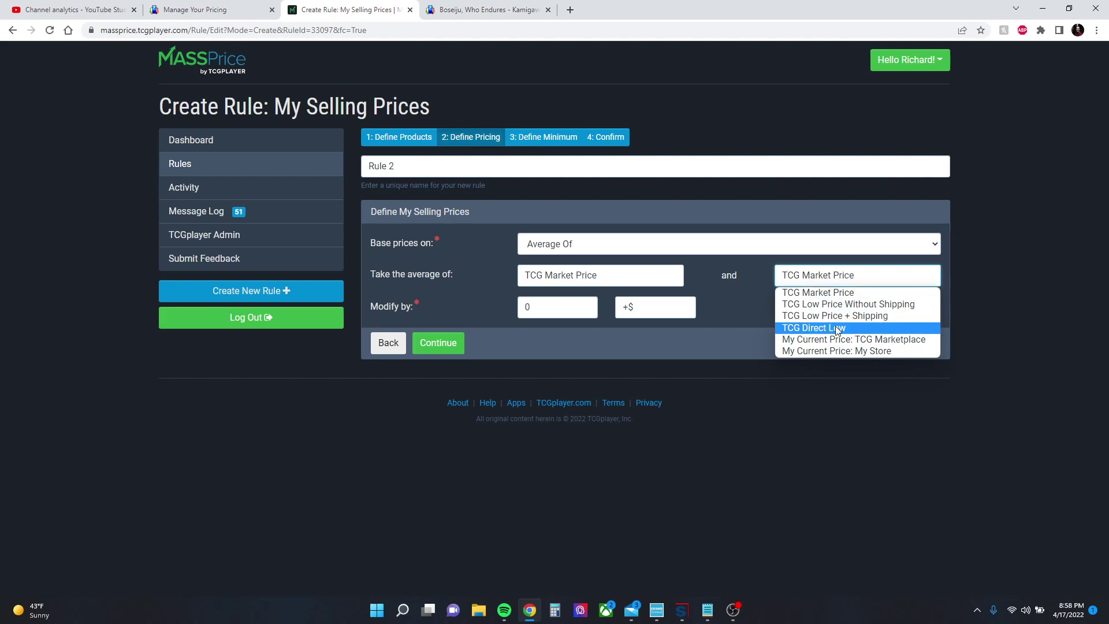
{"action": "left_click", "coordinate": [839, 325]}
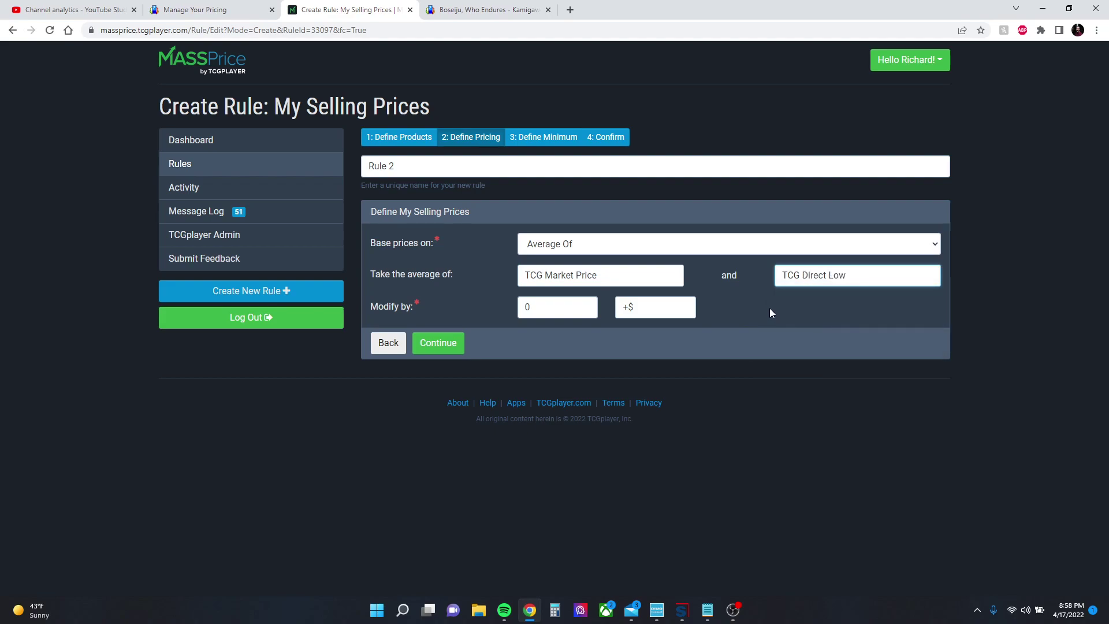
{"action": "double_click", "coordinate": [563, 312]}
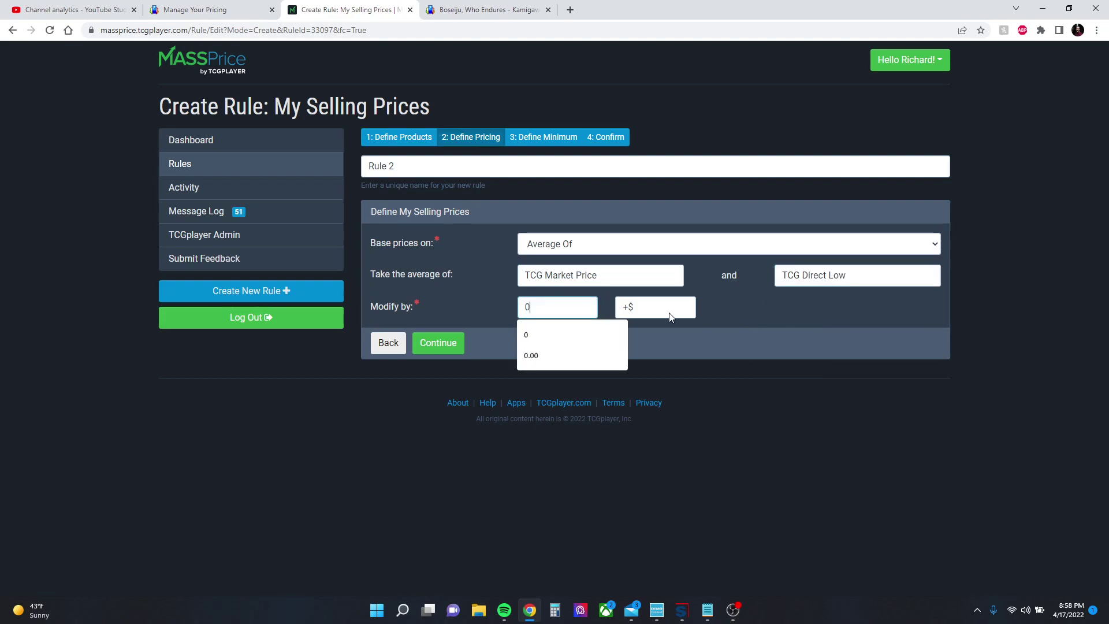
{"action": "left_click", "coordinate": [652, 311]}
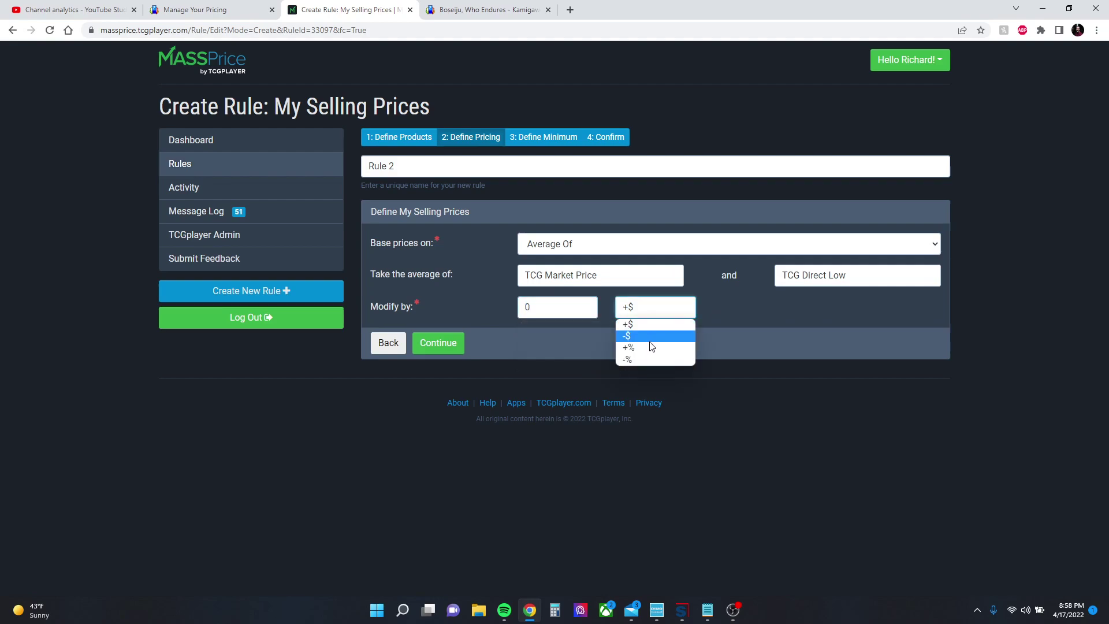
{"action": "left_click", "coordinate": [730, 317]}
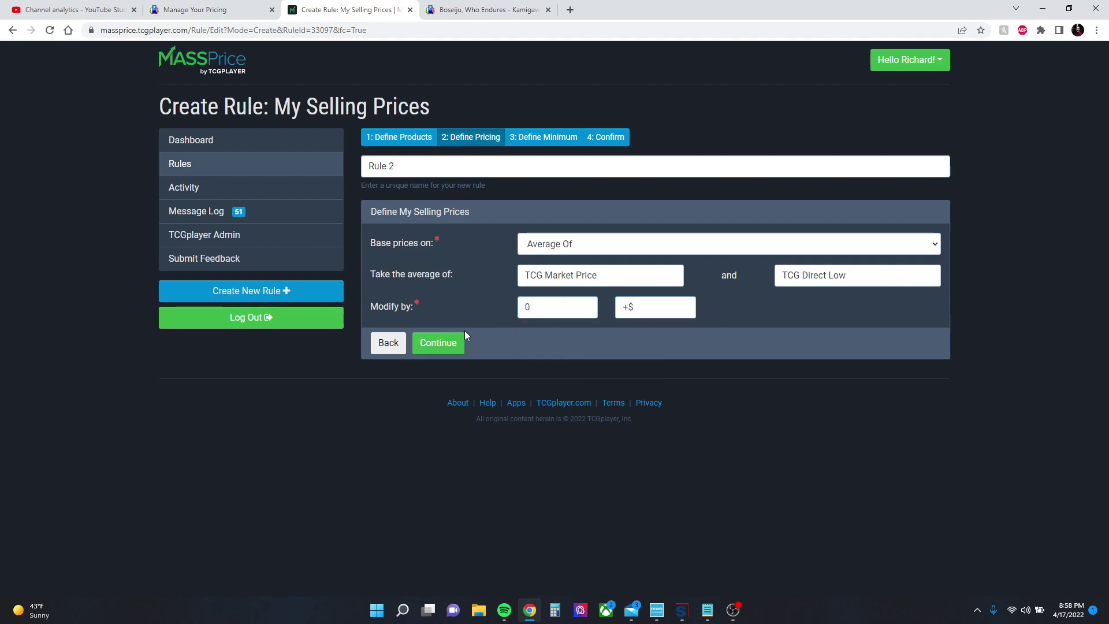
- Switch to the Boseiju, Who Endures product page and review its $24.73 Market Price and price history
{"action": "left_click", "coordinate": [485, 10]}
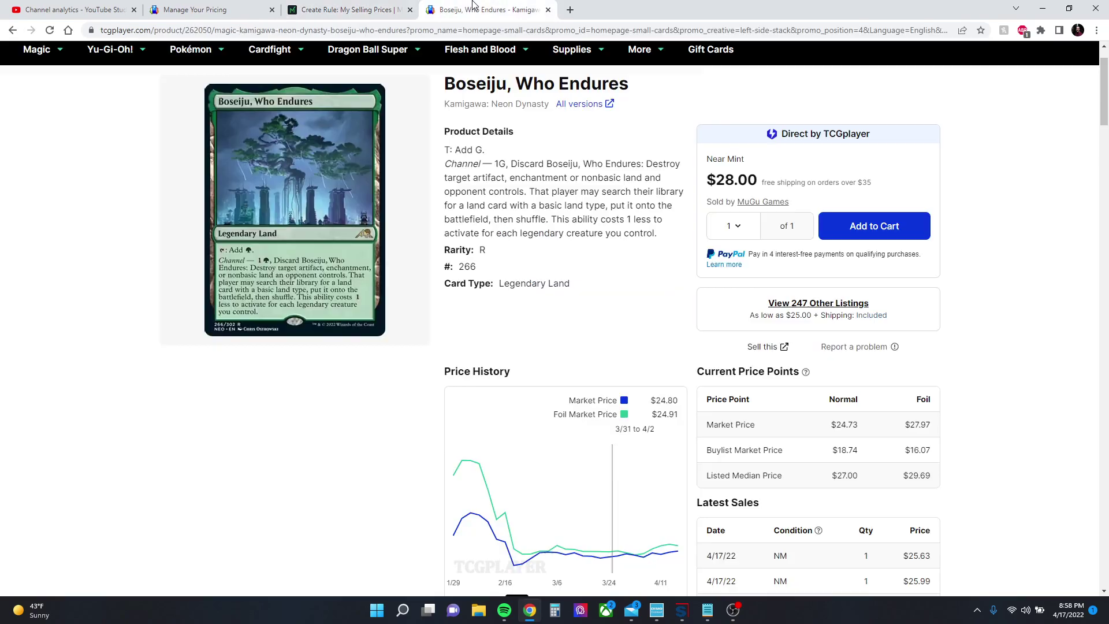
{"action": "scroll", "coordinate": [508, 141], "scroll_direction": "up", "scroll_amount": 1}
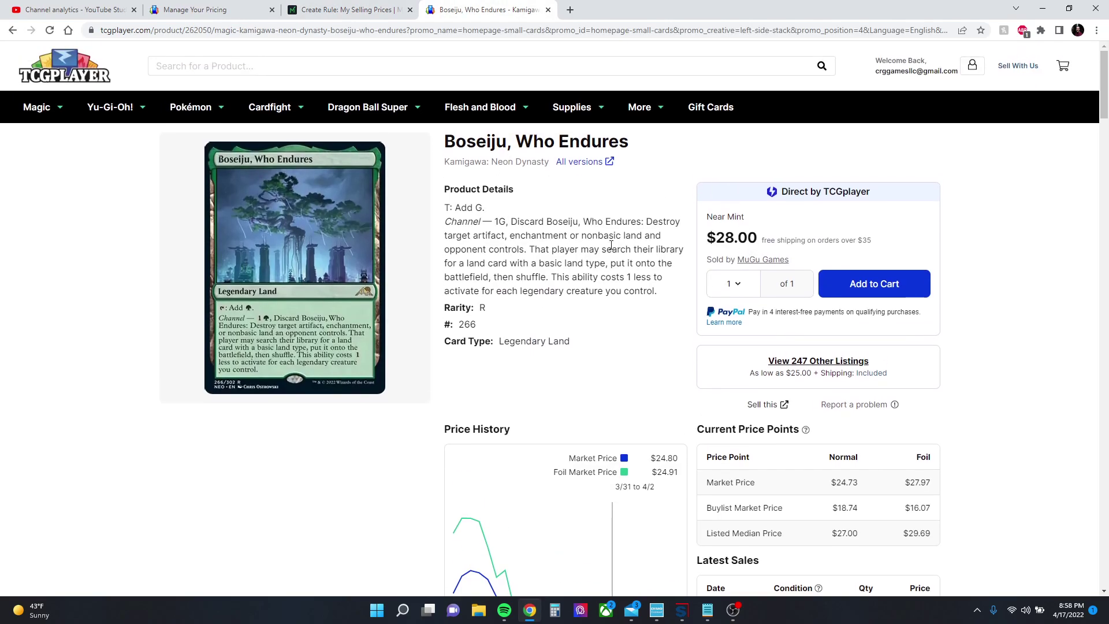
{"action": "scroll", "coordinate": [611, 245], "scroll_direction": "down", "scroll_amount": 15}
{"action": "scroll", "coordinate": [615, 196], "scroll_direction": "up", "scroll_amount": 2}
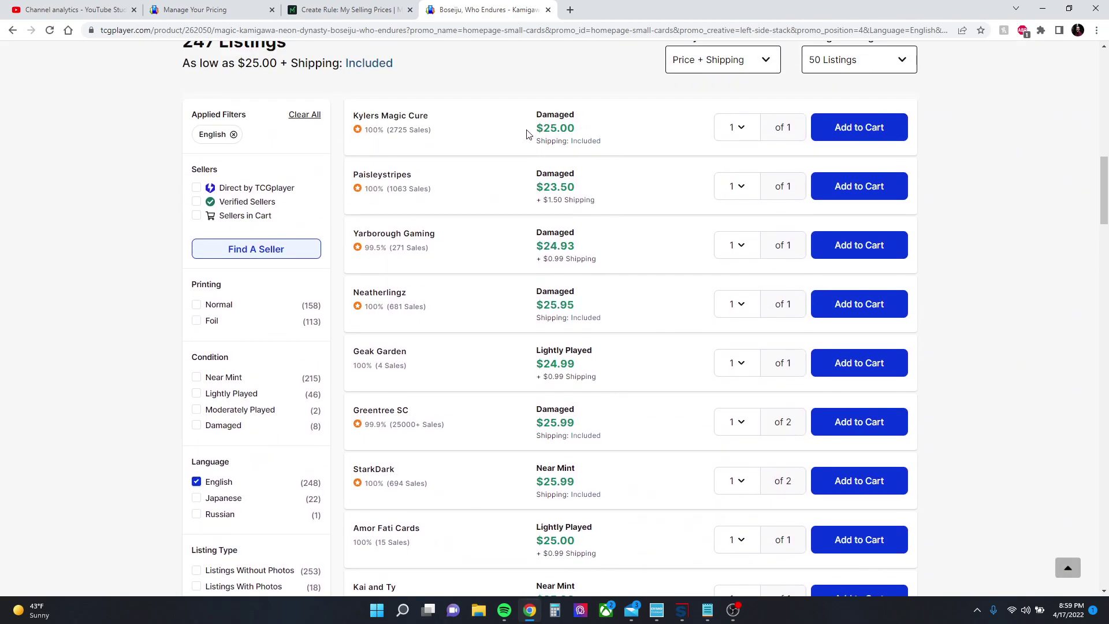
{"action": "scroll", "coordinate": [532, 136], "scroll_direction": "up", "scroll_amount": 3}
{"action": "scroll", "coordinate": [513, 211], "scroll_direction": "up", "scroll_amount": 2}
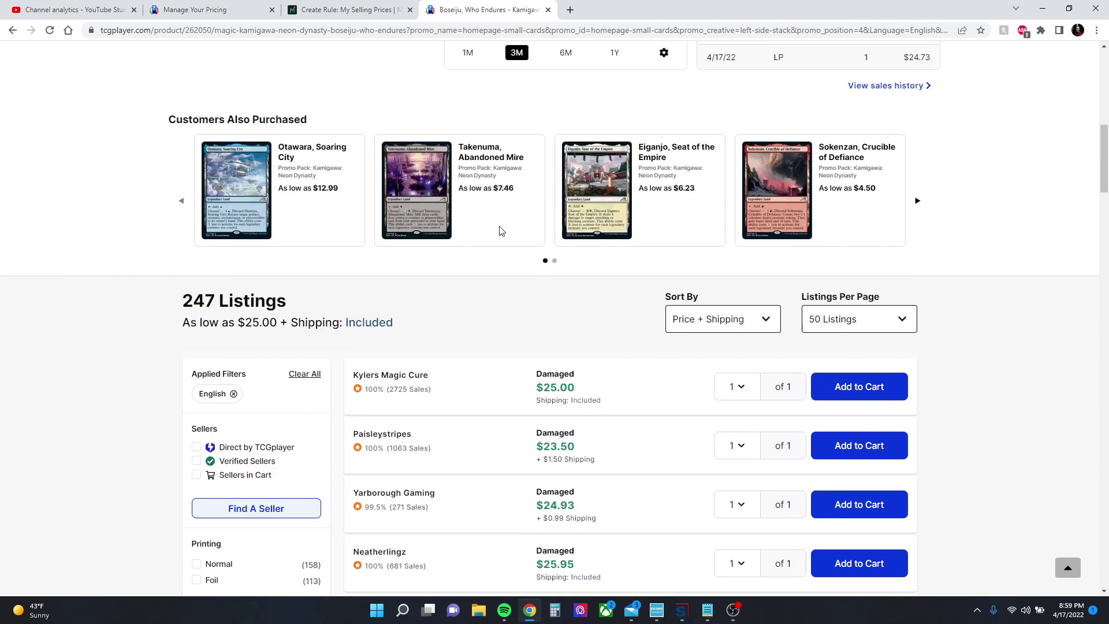
{"action": "scroll", "coordinate": [500, 229], "scroll_direction": "up", "scroll_amount": 5}
{"action": "scroll", "coordinate": [392, 241], "scroll_direction": "up", "scroll_amount": 5}
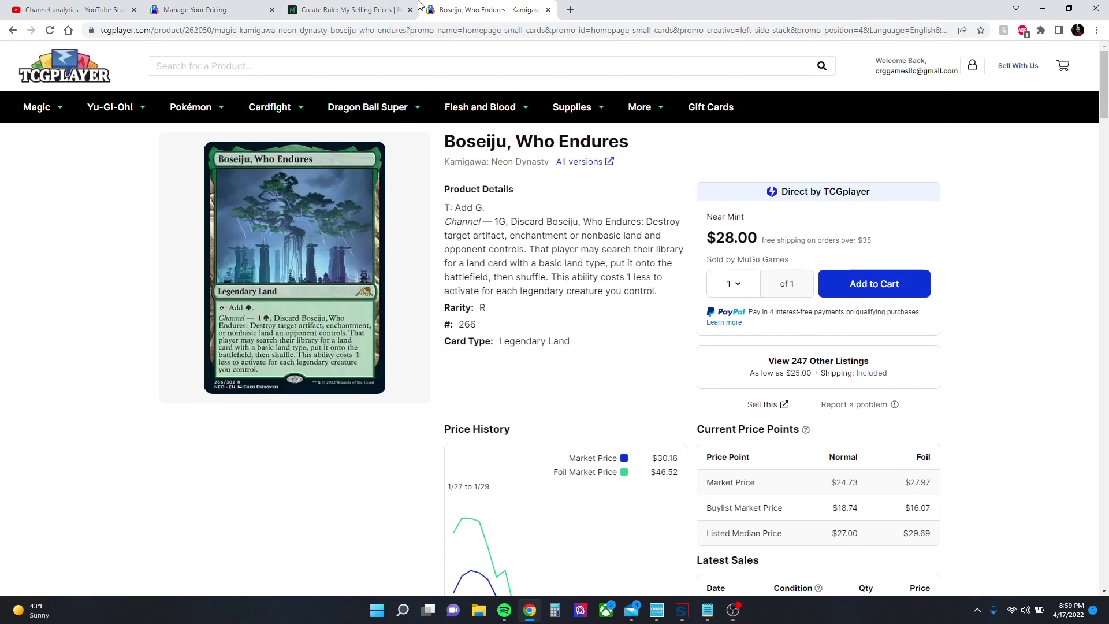
{"action": "scroll", "coordinate": [868, 303], "scroll_direction": "down", "scroll_amount": 7}
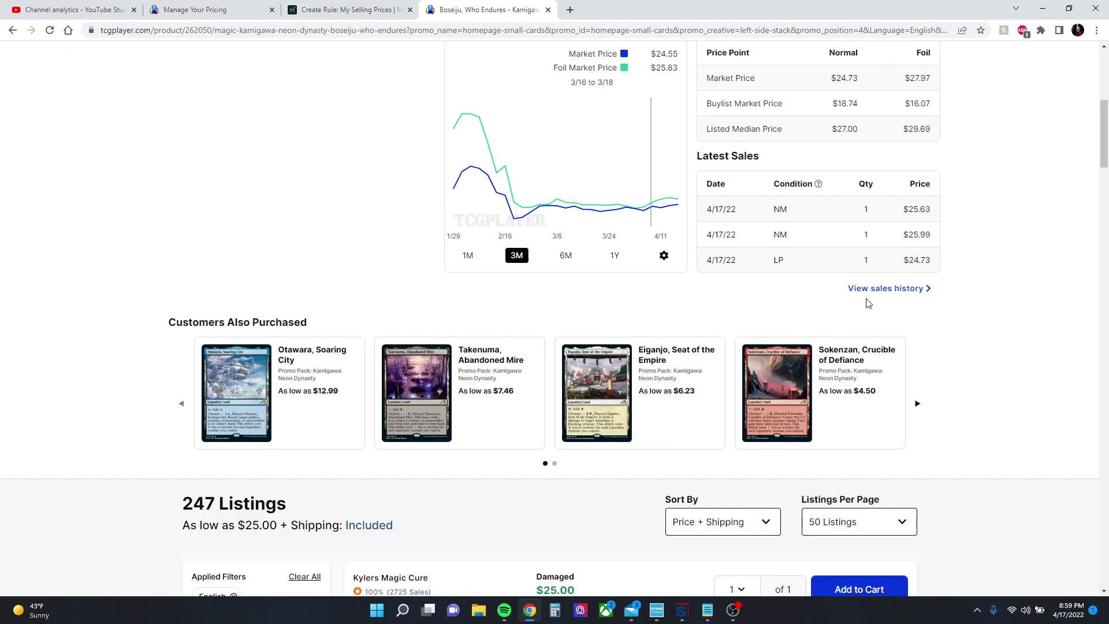
- Scroll through the card's Sales History Snapshot, then close it and review the latest sales
{"action": "left_click", "coordinate": [871, 289]}
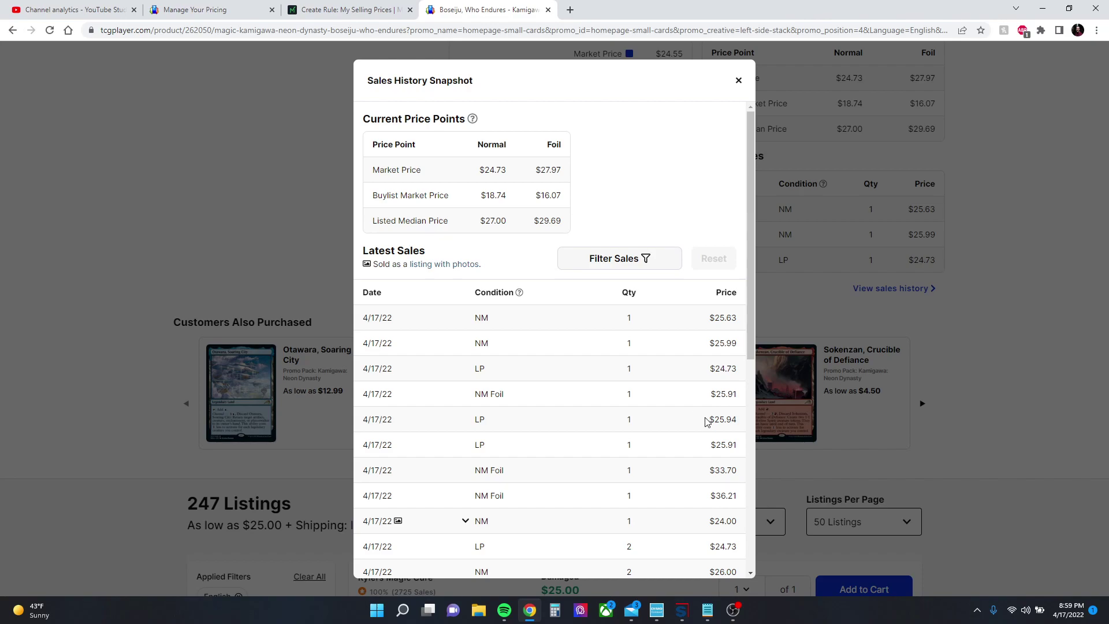
{"action": "scroll", "coordinate": [705, 428], "scroll_direction": "down", "scroll_amount": 3}
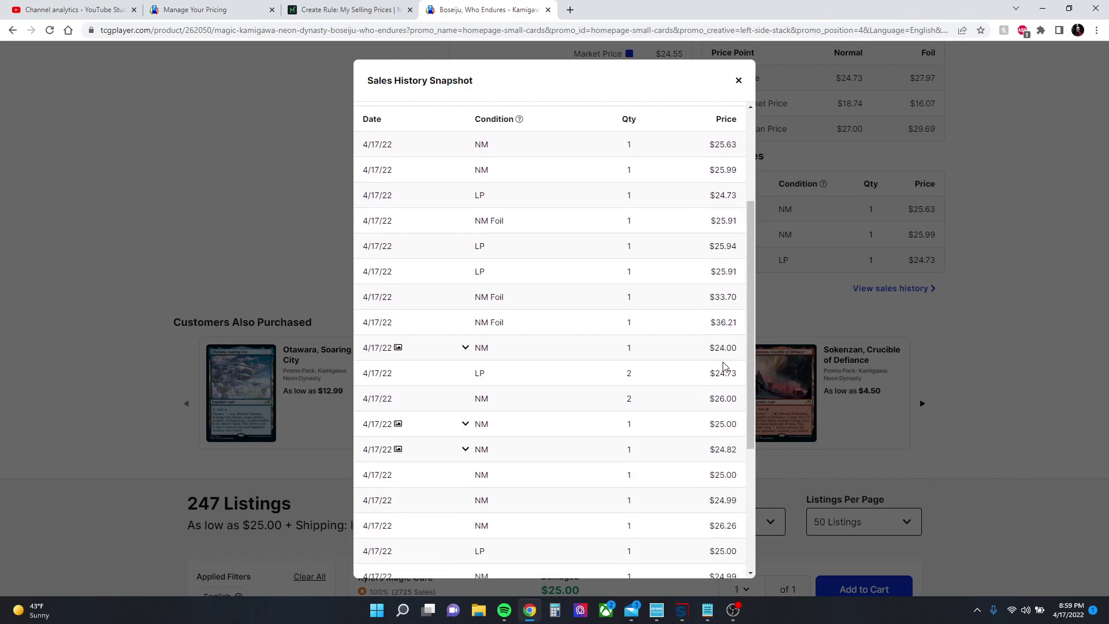
{"action": "scroll", "coordinate": [725, 367], "scroll_direction": "down", "scroll_amount": 4}
{"action": "left_click", "coordinate": [739, 81]}
{"action": "scroll", "coordinate": [563, 319], "scroll_direction": "up", "scroll_amount": 2}
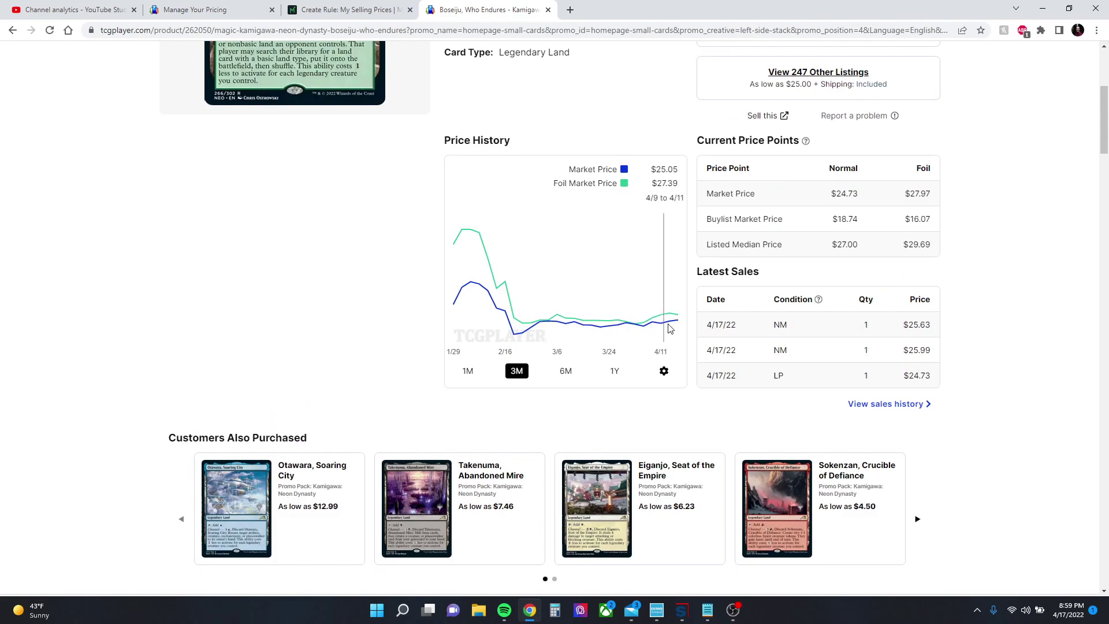
{"action": "scroll", "coordinate": [668, 324], "scroll_direction": "up", "scroll_amount": 5}
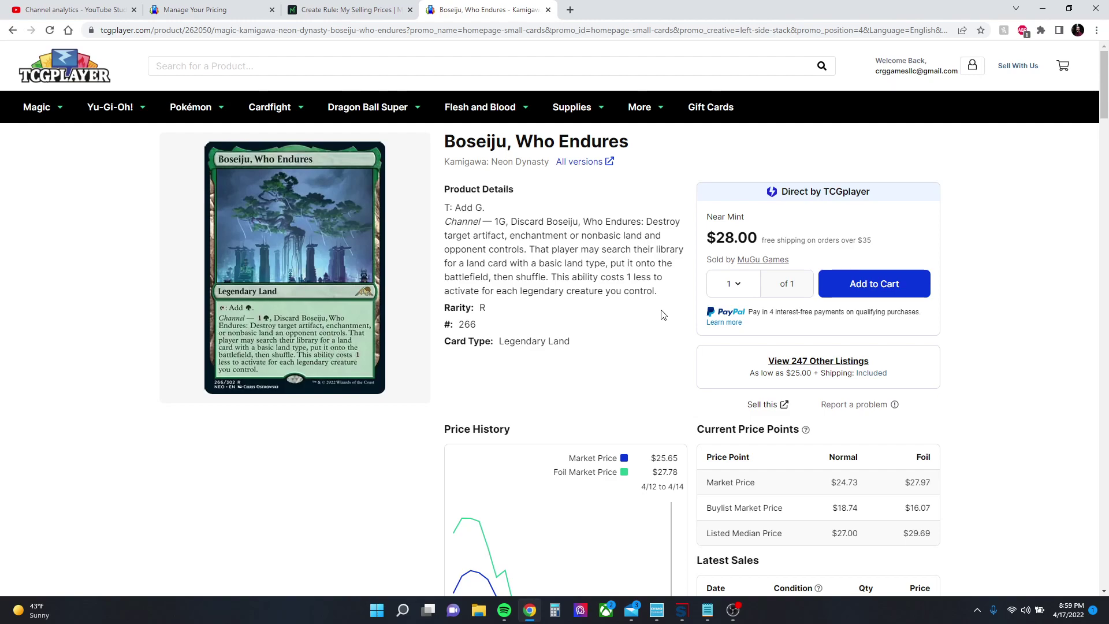
{"action": "scroll", "coordinate": [633, 358], "scroll_direction": "down", "scroll_amount": 4}
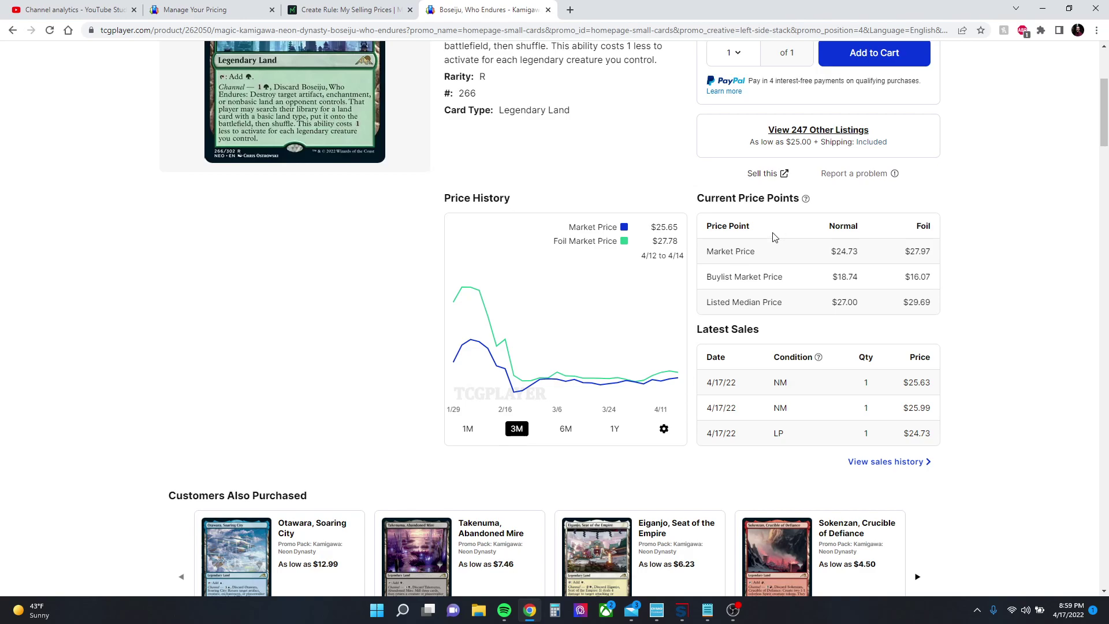
- Back in Rule 2, set the minimum to TCG Market Price +0% and advance to Confirm
{"action": "left_click", "coordinate": [383, 7]}
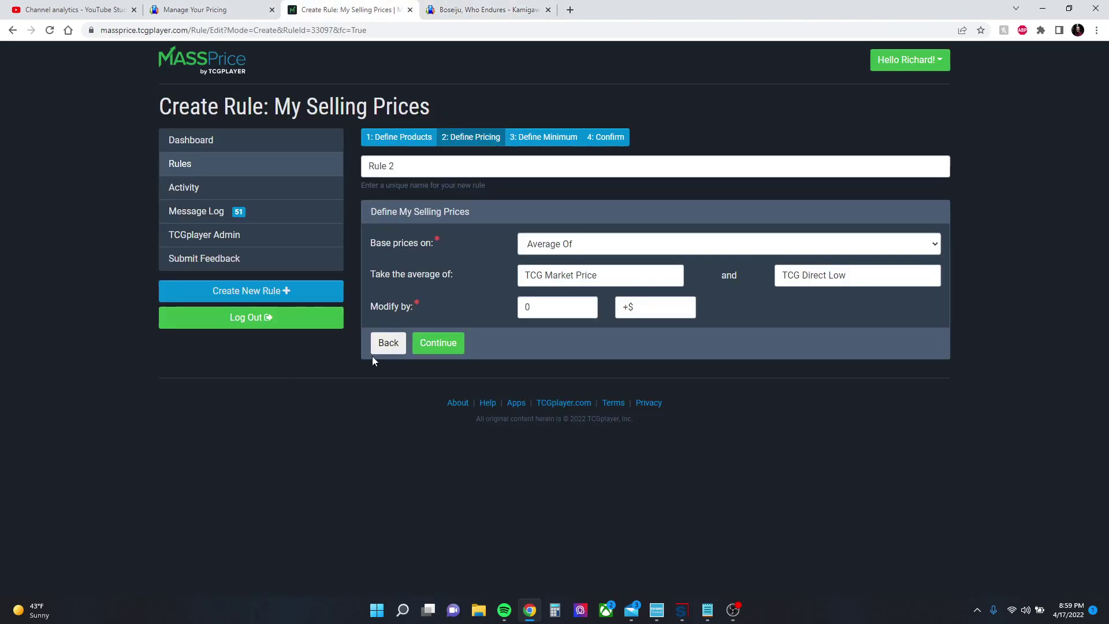
{"action": "left_click", "coordinate": [439, 345]}
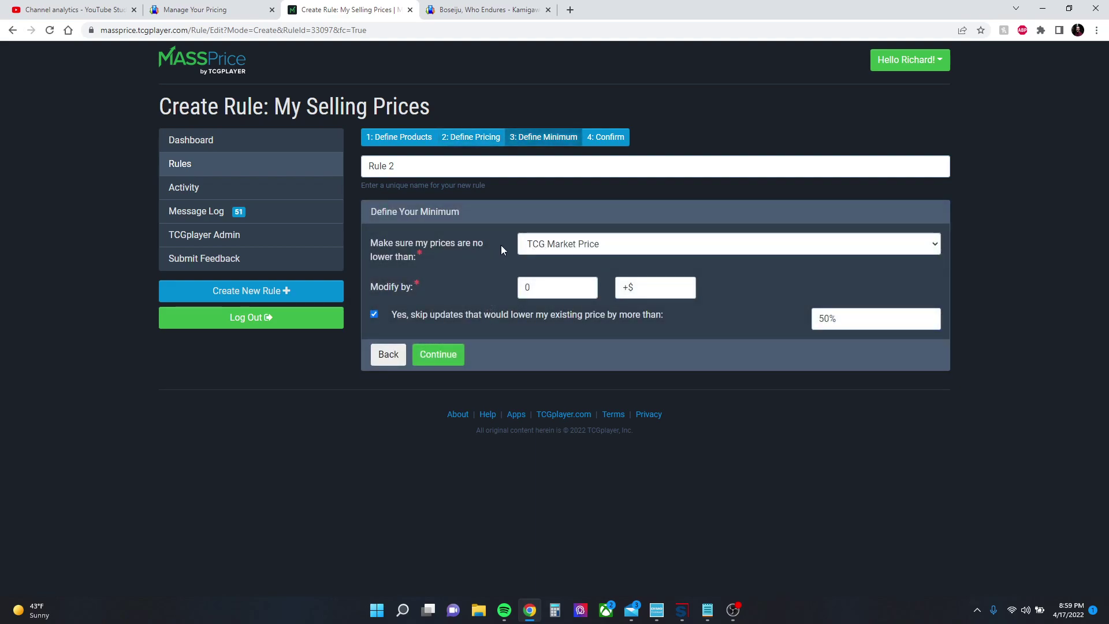
{"action": "double_click", "coordinate": [527, 287]}
{"action": "left_click", "coordinate": [651, 288]}
{"action": "left_click", "coordinate": [645, 322]}
{"action": "left_click", "coordinate": [645, 295]}
{"action": "left_click", "coordinate": [429, 320]}
{"action": "left_click", "coordinate": [437, 352]}
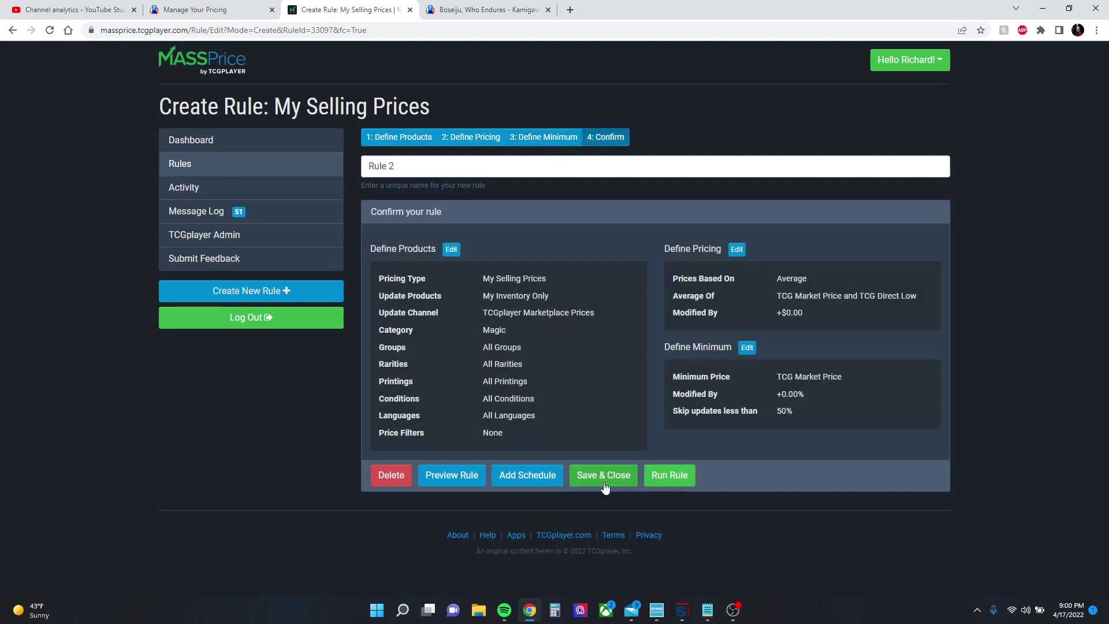
- Save Rule 2, reopen it from My Rules, and preview its prices for 10th Edition
{"action": "left_click", "coordinate": [604, 486]}
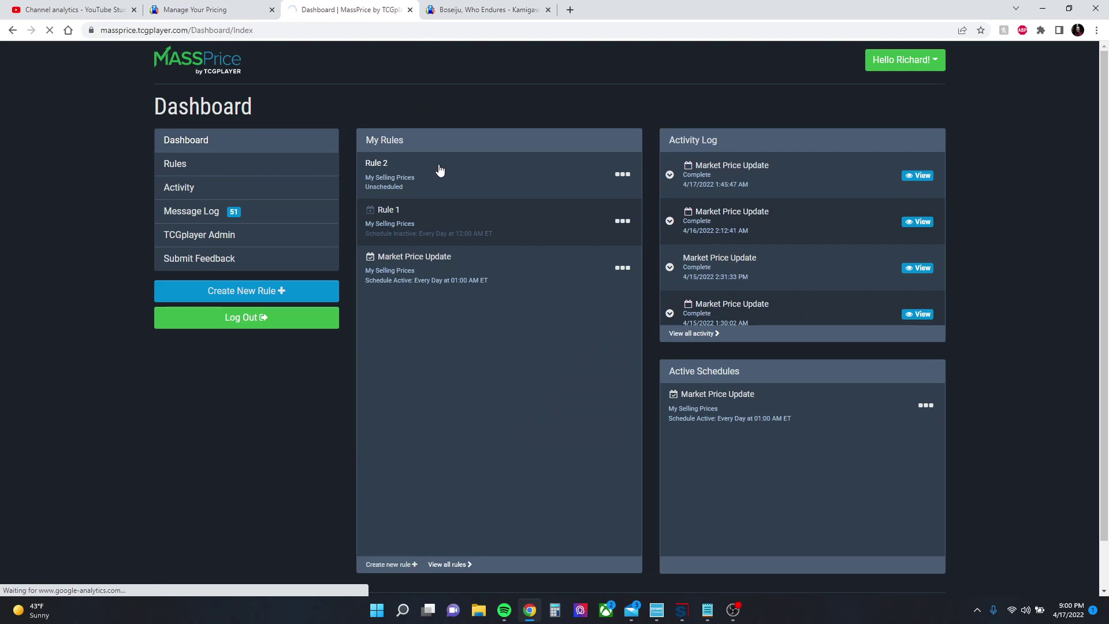
{"action": "left_click", "coordinate": [478, 169]}
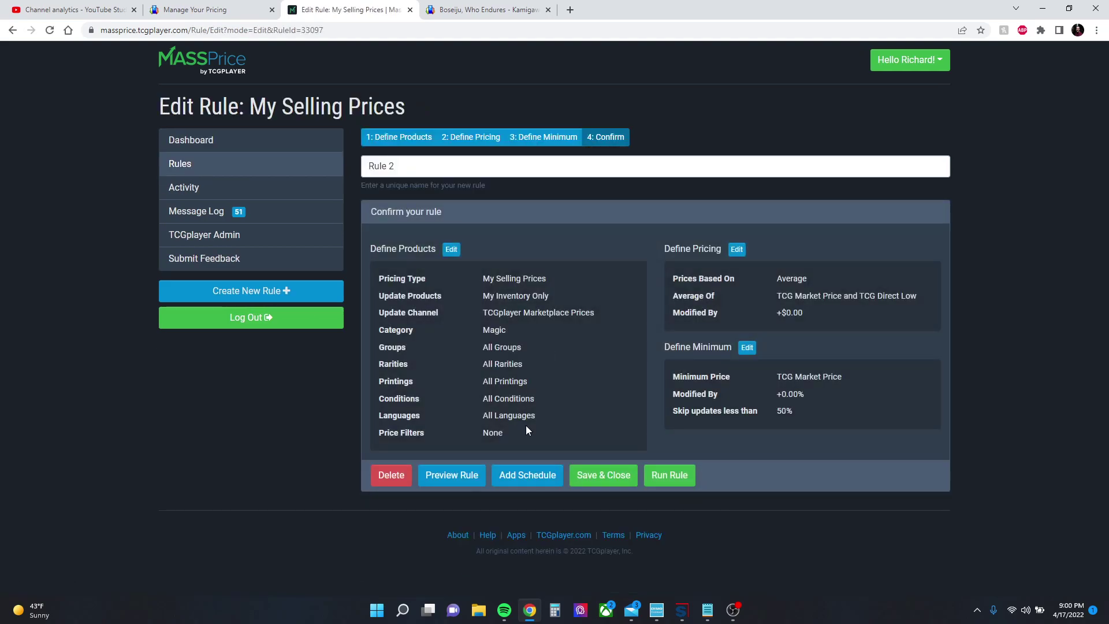
{"action": "left_click", "coordinate": [452, 475]}
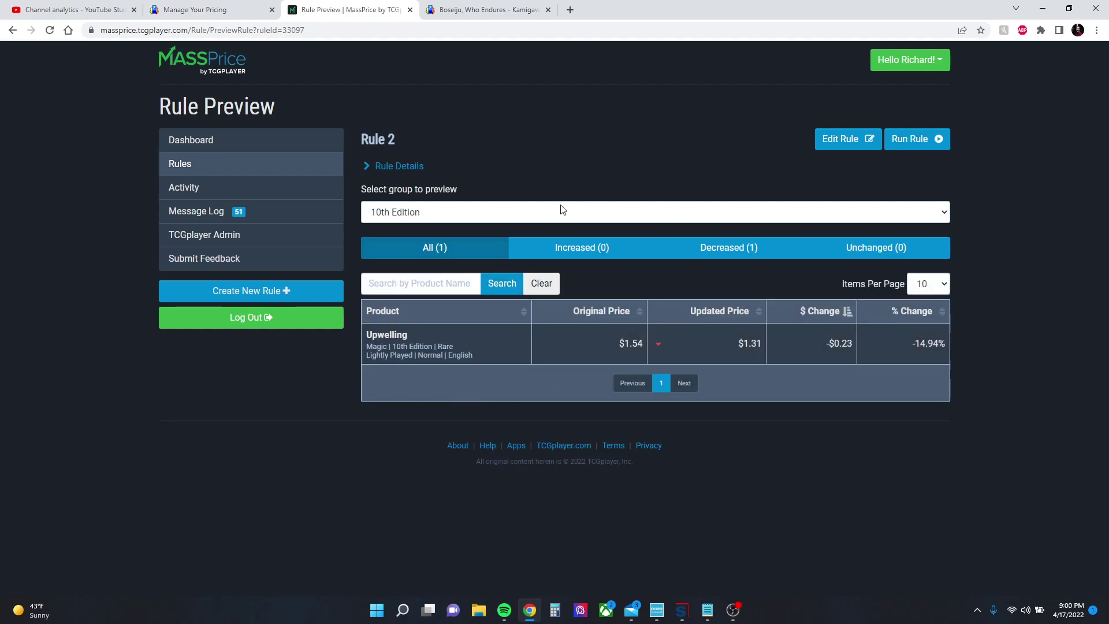
- Preview Adventures in the Forgotten Realms, checking Werewolf Pack Leader's drop from $3.78 to $3.43
{"action": "left_click", "coordinate": [553, 211]}
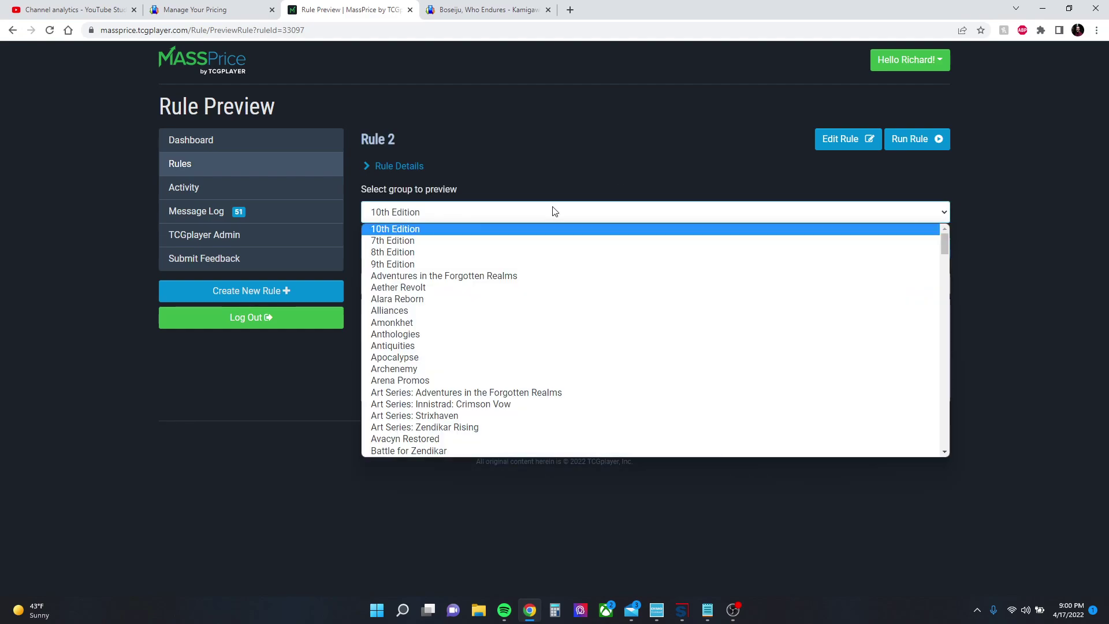
{"action": "left_click", "coordinate": [496, 276]}
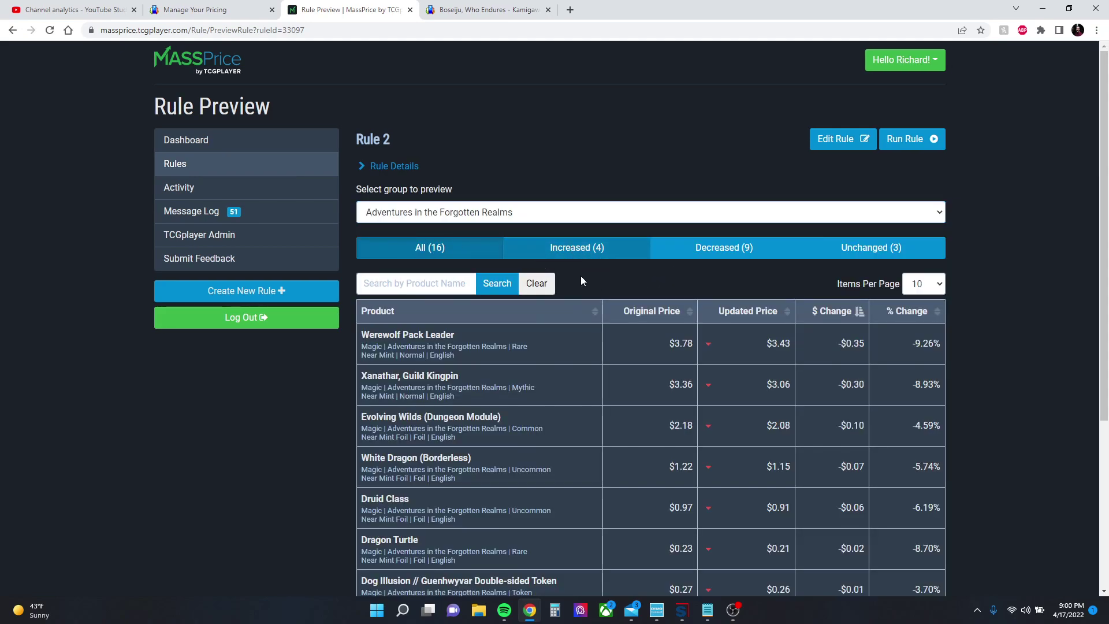
{"action": "scroll", "coordinate": [581, 281], "scroll_direction": "down", "scroll_amount": 1}
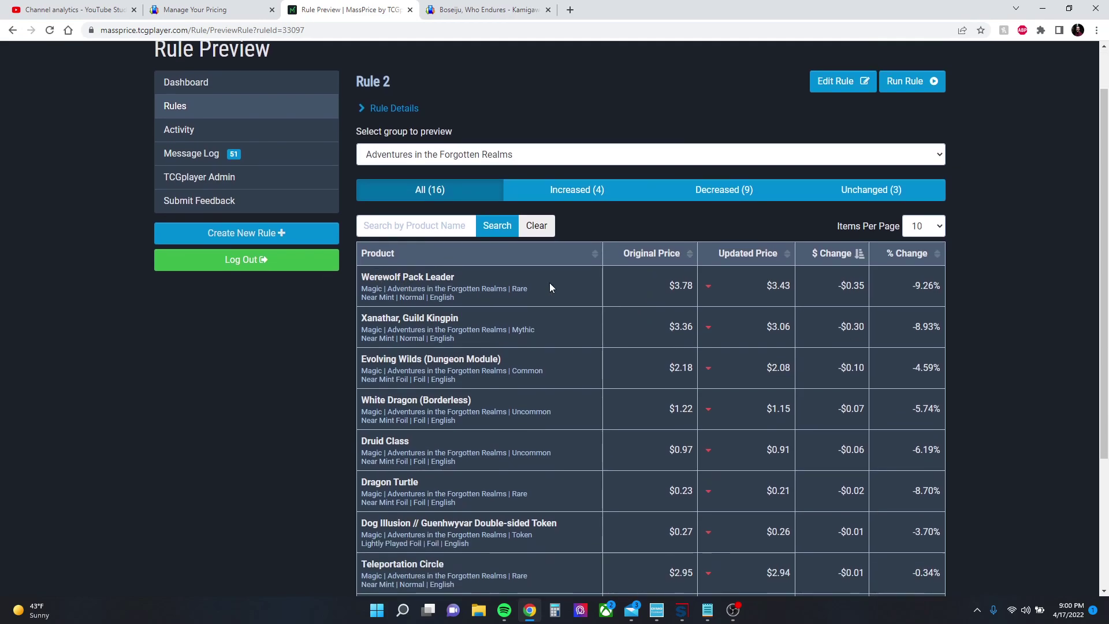
{"action": "left_click_drag", "start_coordinate": [665, 284], "coordinate": [693, 289]}
{"action": "left_click_drag", "start_coordinate": [763, 286], "coordinate": [954, 287]}
{"action": "left_click", "coordinate": [886, 287]}
{"action": "left_click", "coordinate": [625, 289]}
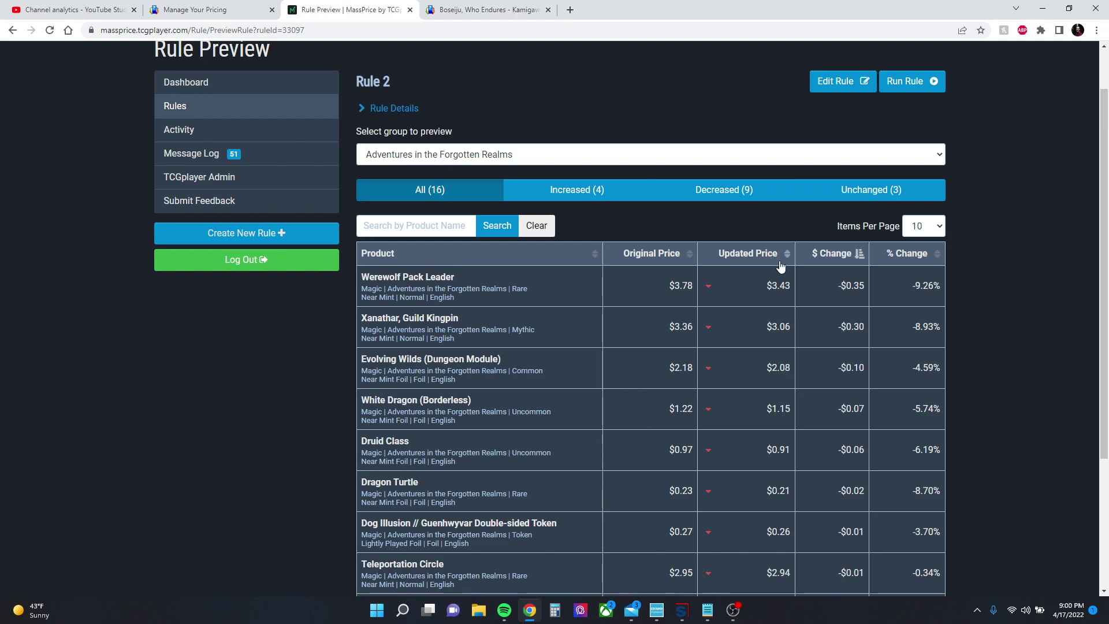
- Sort the preview by $ Change and inspect Westgate Regent's $0.14 increase and percentage
{"action": "left_click", "coordinate": [825, 260]}
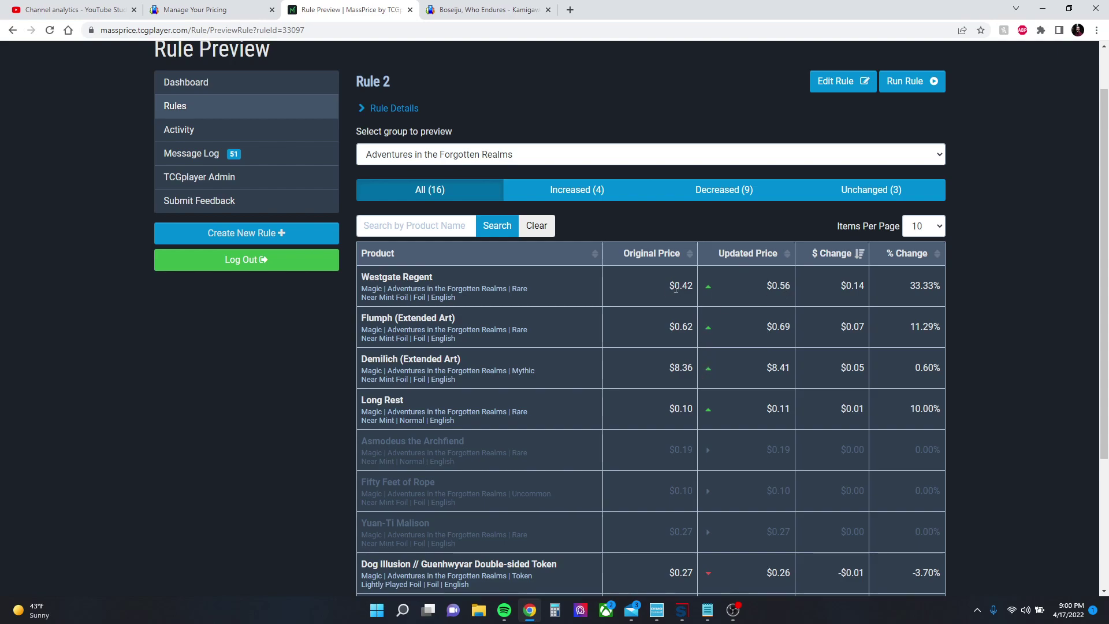
{"action": "left_click_drag", "start_coordinate": [667, 285], "coordinate": [918, 411]}
{"action": "left_click", "coordinate": [918, 412]}
{"action": "left_click_drag", "start_coordinate": [826, 289], "coordinate": [872, 298]}
{"action": "left_click", "coordinate": [853, 291]}
{"action": "left_click_drag", "start_coordinate": [884, 408], "coordinate": [969, 411]}
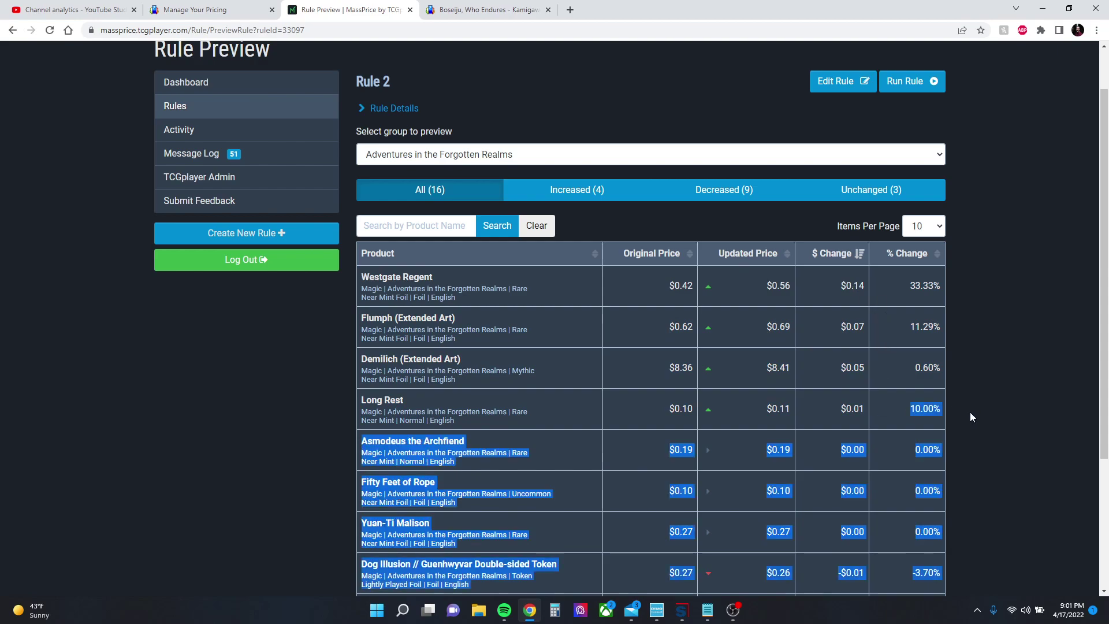
{"action": "left_click_drag", "start_coordinate": [892, 289], "coordinate": [918, 306]}
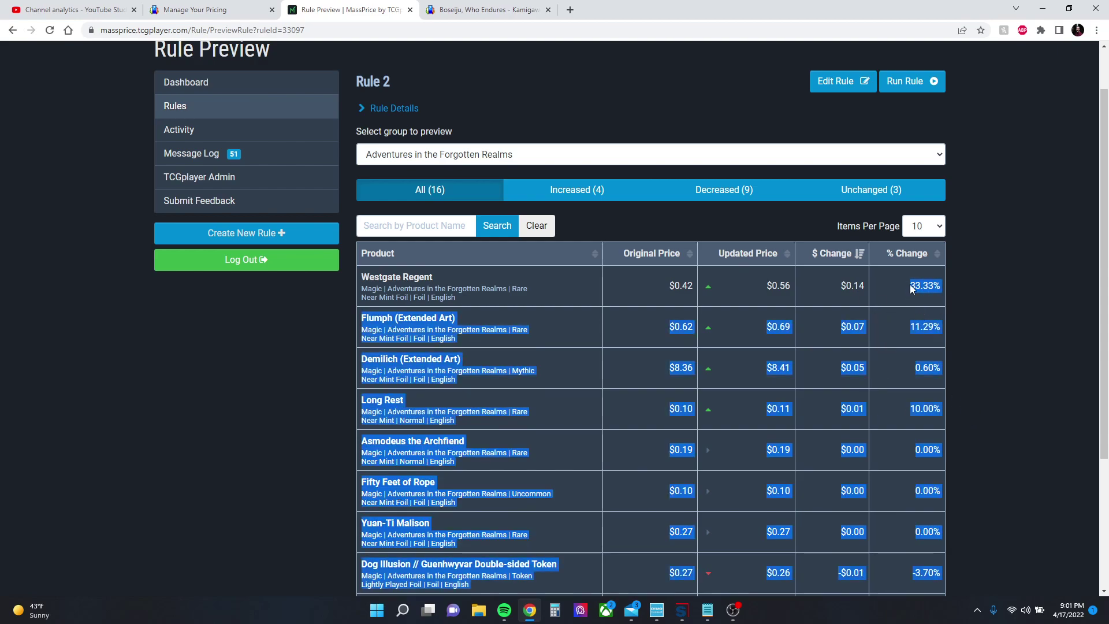
{"action": "left_click", "coordinate": [917, 292]}
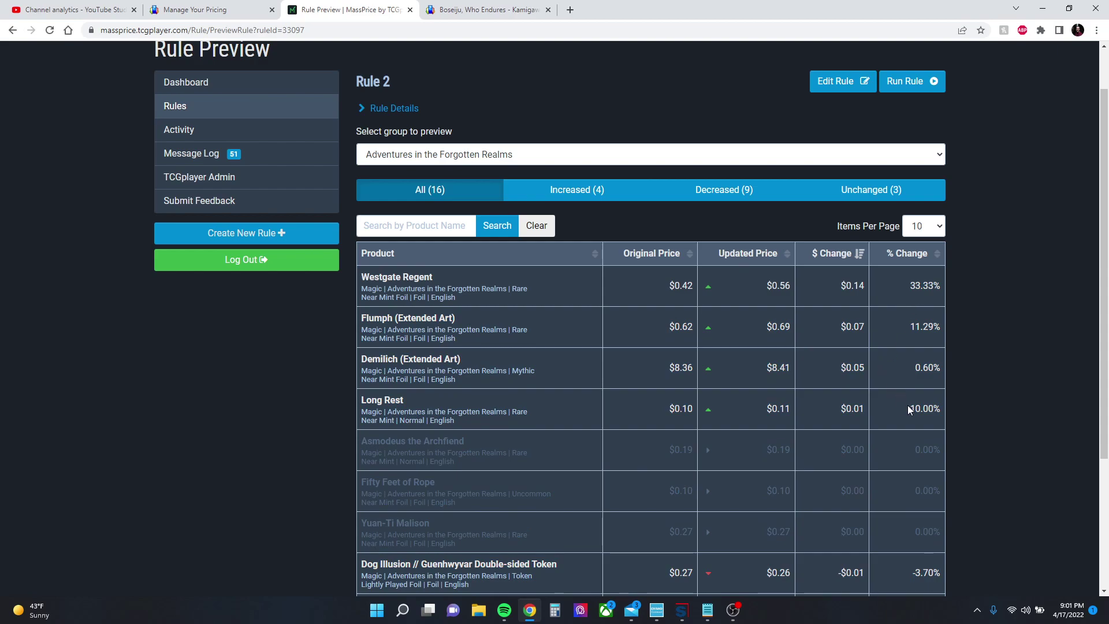
- Check Long Rest's percentage increase, then return to editing Rule 2
{"action": "left_click_drag", "start_coordinate": [907, 408], "coordinate": [927, 408]}
{"action": "scroll", "coordinate": [882, 353], "scroll_direction": "down", "scroll_amount": 3}
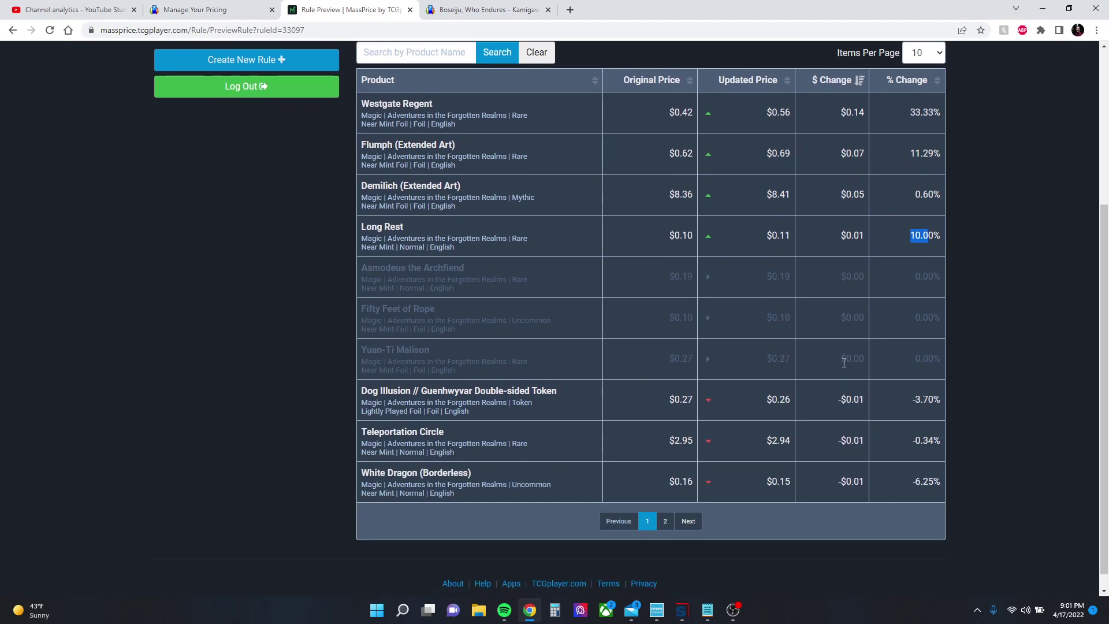
{"action": "scroll", "coordinate": [848, 346], "scroll_direction": "up", "scroll_amount": 4}
{"action": "left_click", "coordinate": [917, 350]}
{"action": "scroll", "coordinate": [865, 334], "scroll_direction": "up", "scroll_amount": 1}
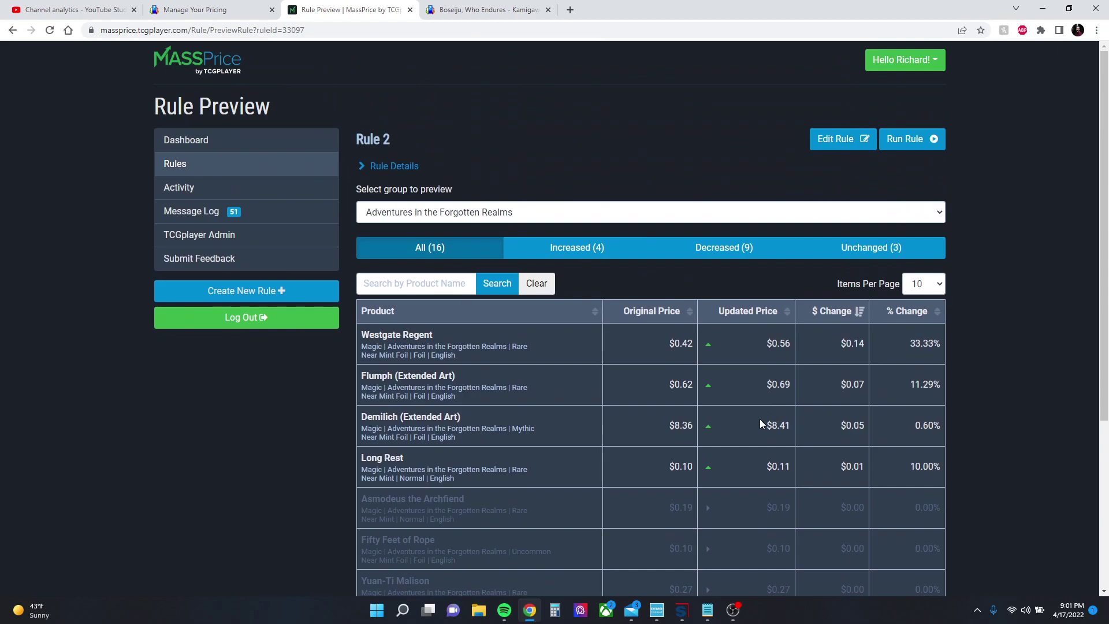
{"action": "left_click", "coordinate": [840, 141]}
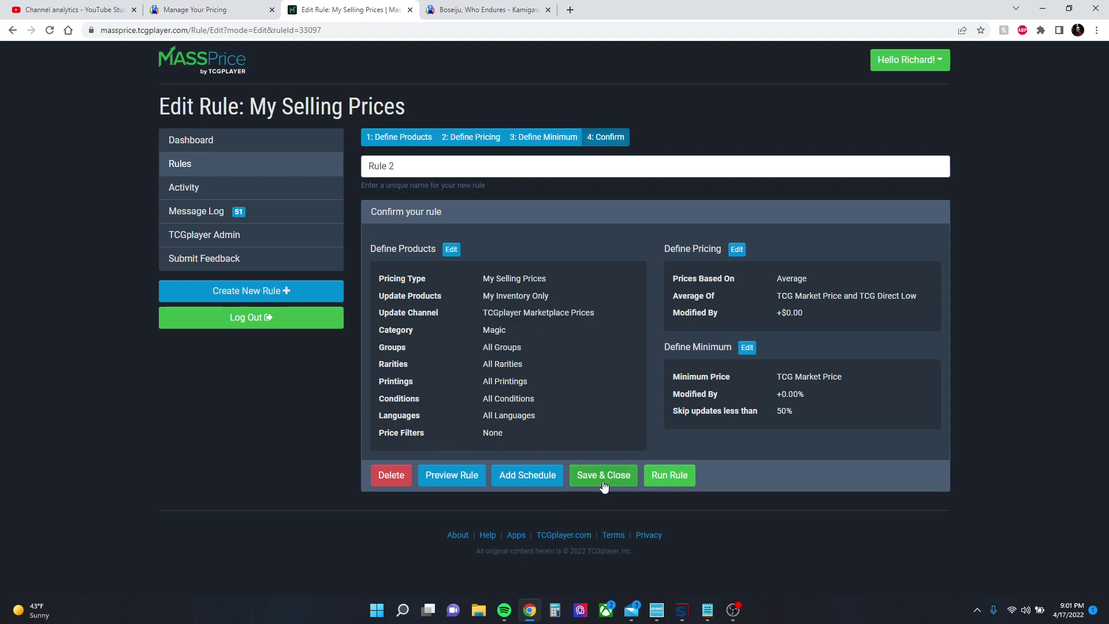
- Schedule Rule 2 for All Days at 12:00 AM with Inactive status and save it
{"action": "left_click", "coordinate": [538, 480]}
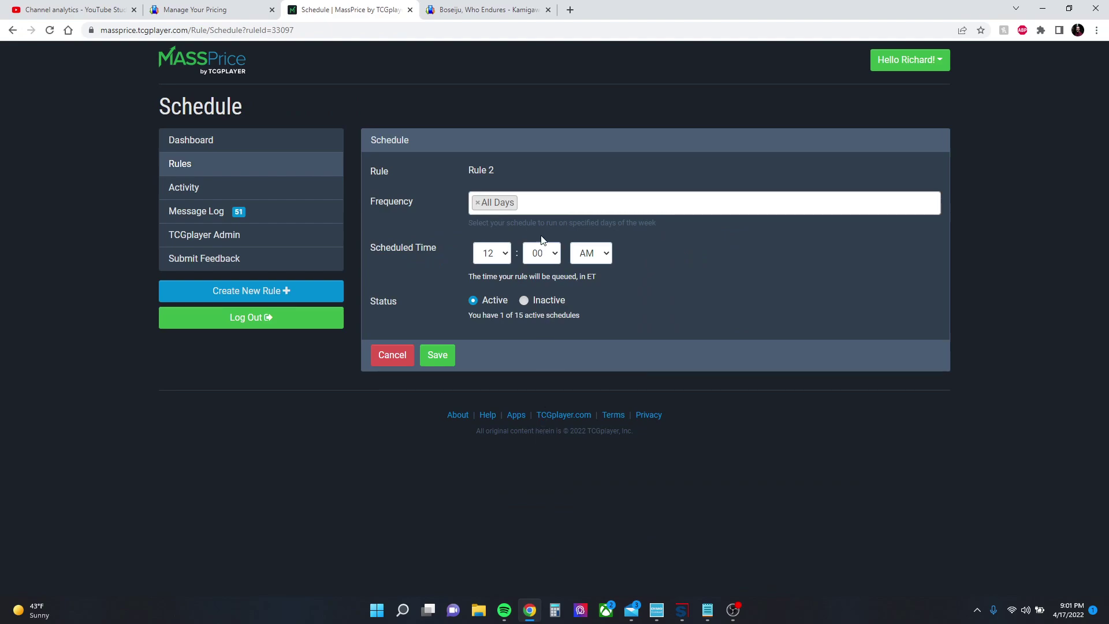
{"action": "left_click", "coordinate": [591, 205]}
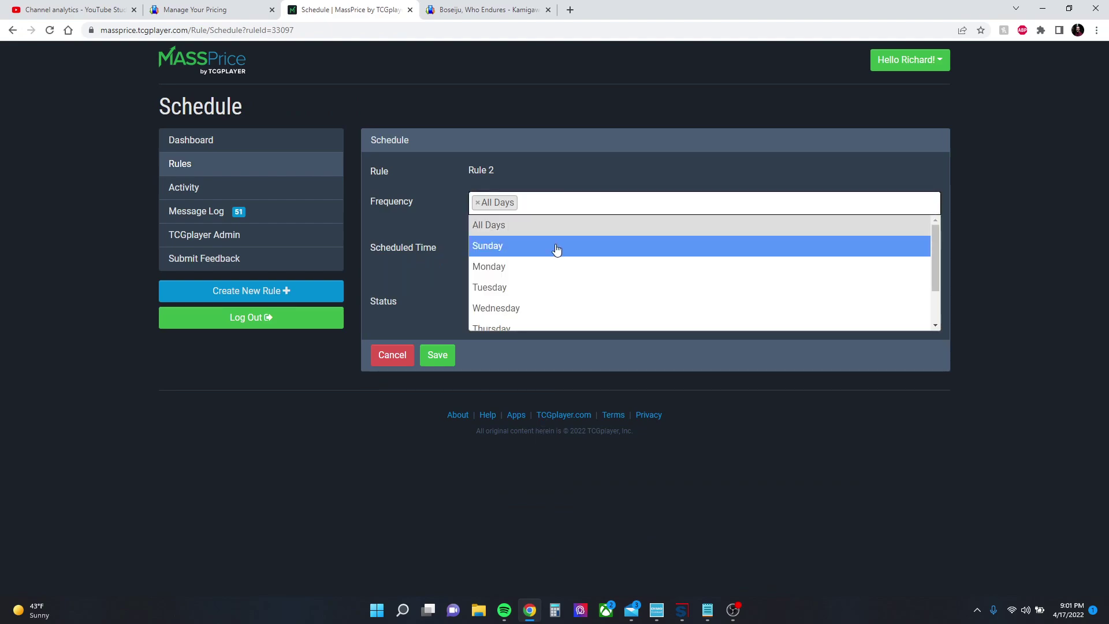
{"action": "scroll", "coordinate": [542, 277], "scroll_direction": "down", "scroll_amount": 1}
{"action": "left_click", "coordinate": [400, 228]}
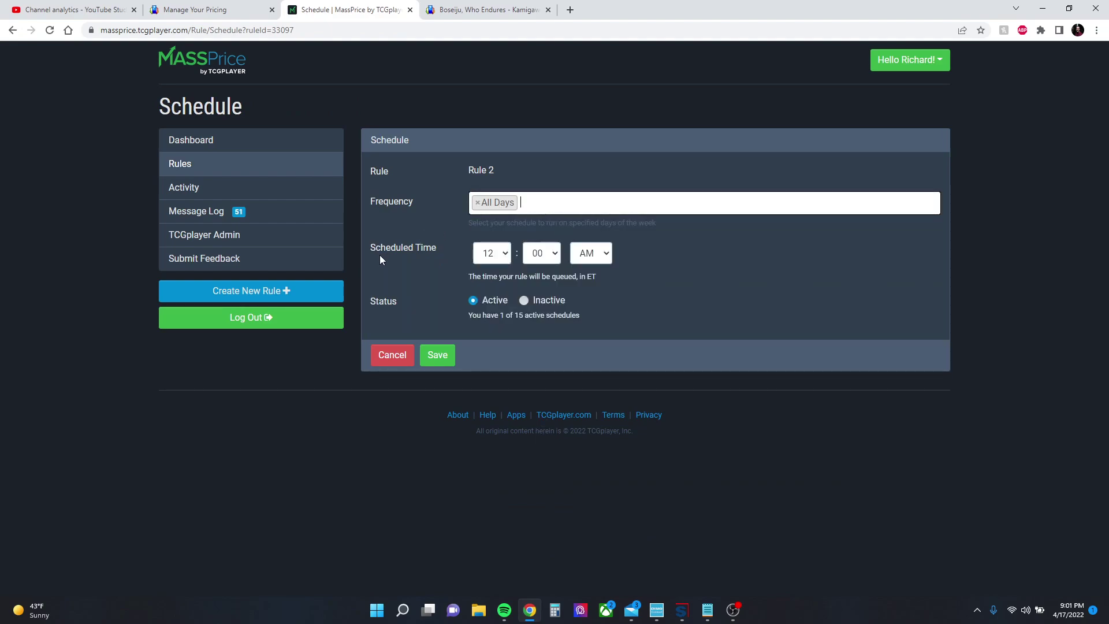
{"action": "left_click", "coordinate": [491, 253]}
{"action": "left_click", "coordinate": [725, 286]}
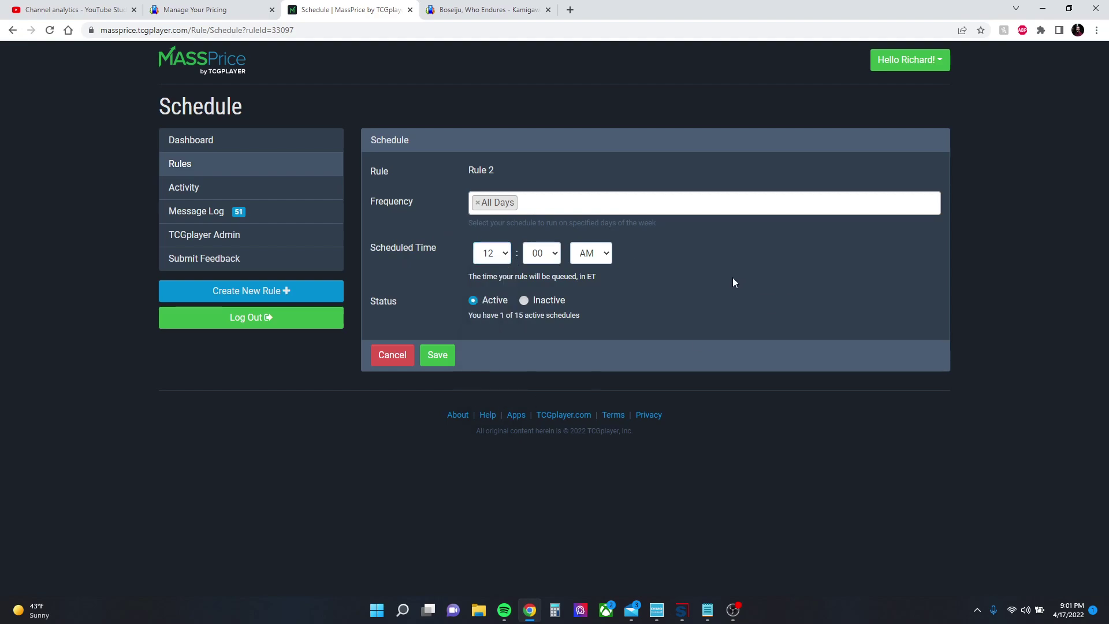
{"action": "left_click", "coordinate": [524, 300]}
{"action": "left_click", "coordinate": [434, 356]}
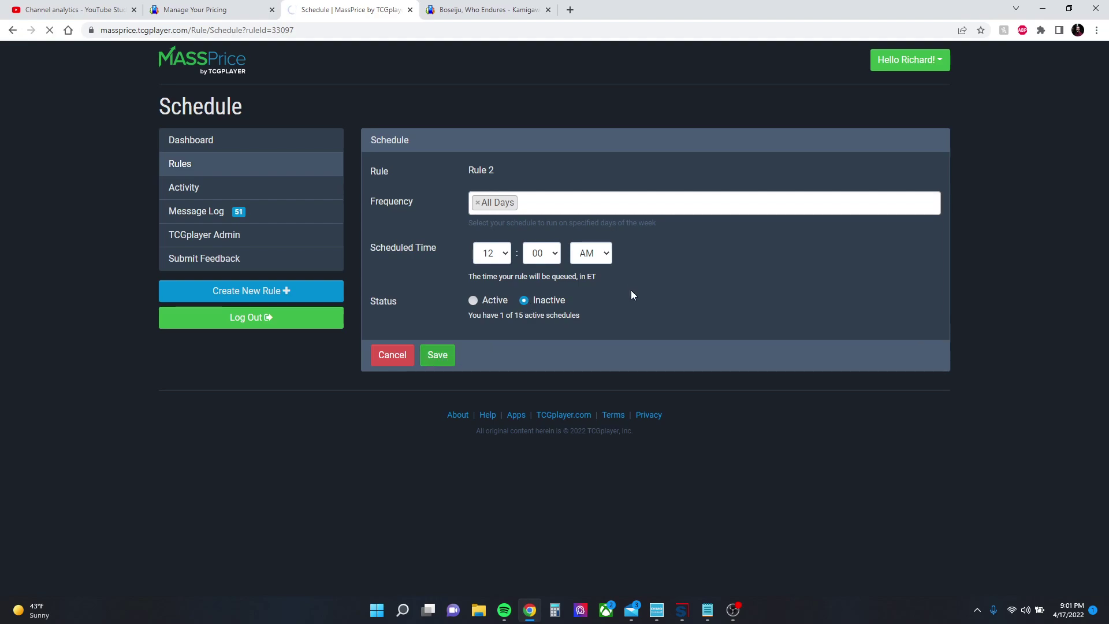